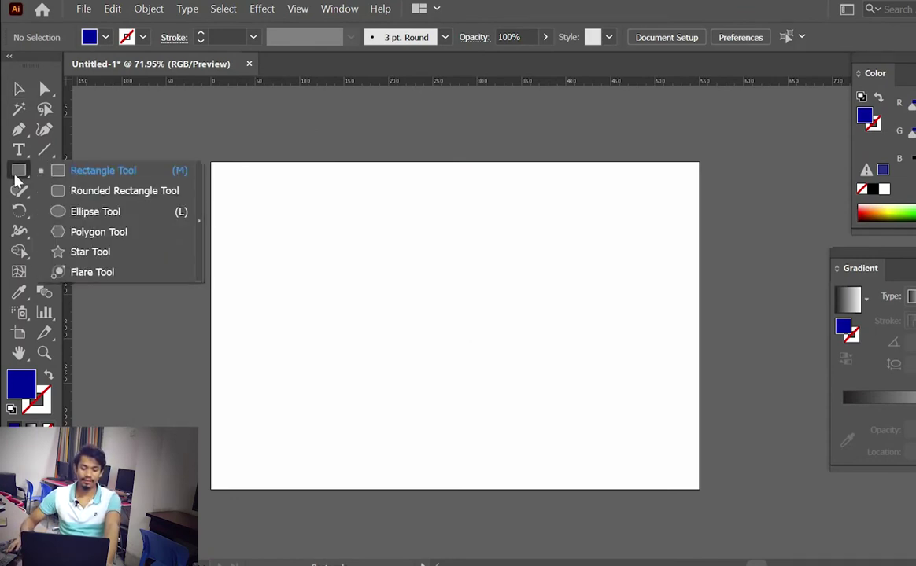
# Draw a blue circle, then move and enlarge it near the artboard centre, viewed at 100%
pyautogui.moveTo(18, 170); pyautogui.dragTo(94, 210)
pyautogui.moveTo(339, 220)
pyautogui.mouseDown()
pyautogui.moveTo(464, 359)
pyautogui.moveTo(481, 361)
pyautogui.mouseUp()
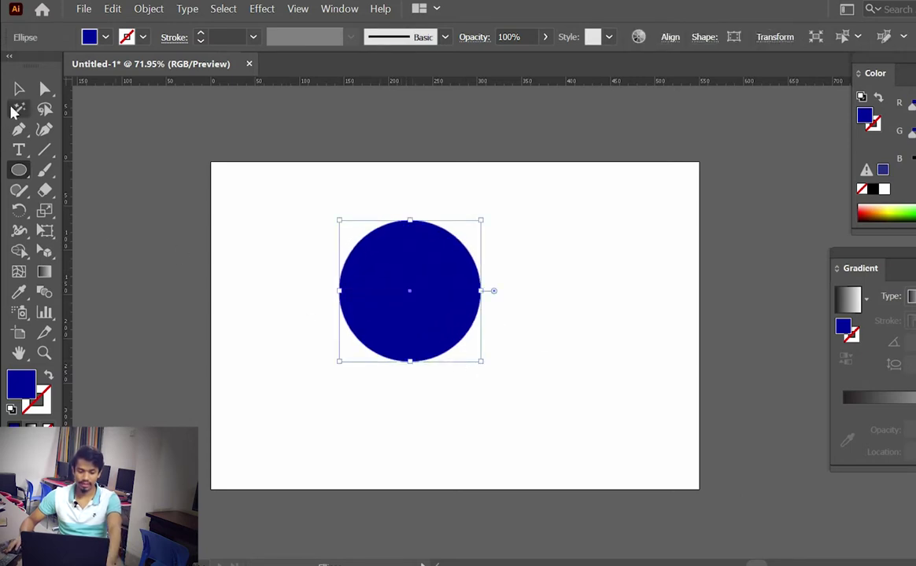
pyautogui.click(19, 89)
pyautogui.moveTo(362, 288)
pyautogui.mouseDown()
pyautogui.moveTo(368, 327)
pyautogui.moveTo(342, 312)
pyautogui.mouseUp()
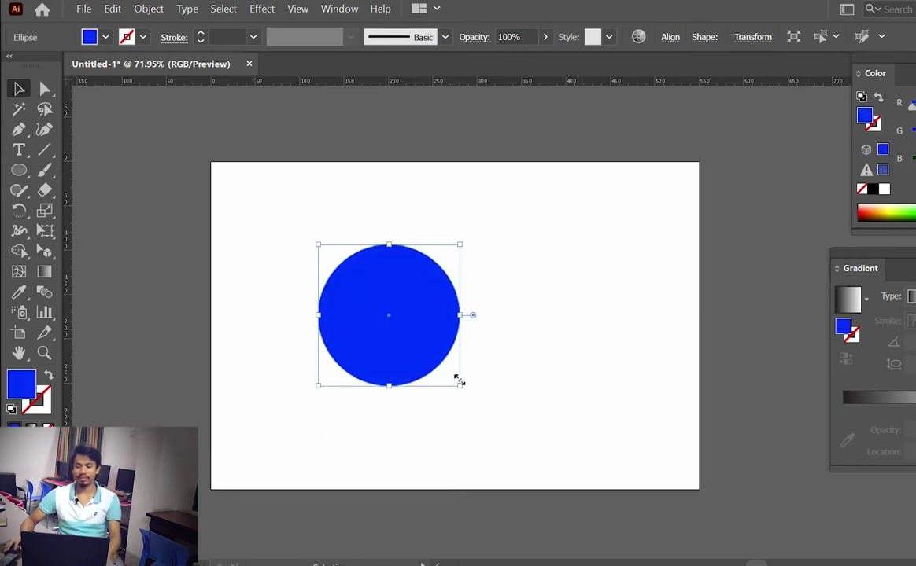
pyautogui.moveTo(463, 389); pyautogui.dragTo(546, 468)
pyautogui.moveTo(479, 401); pyautogui.dragTo(482, 380)
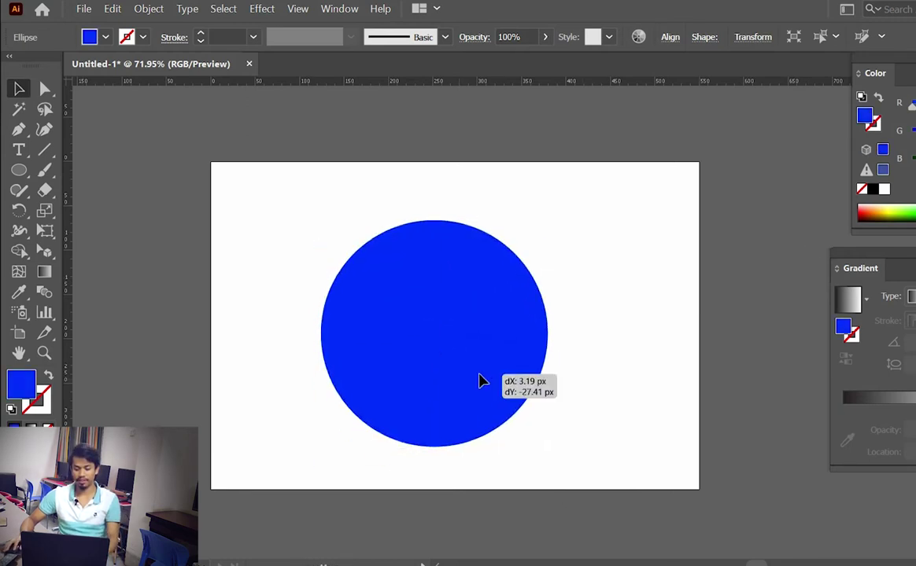
pyautogui.click(492, 358)
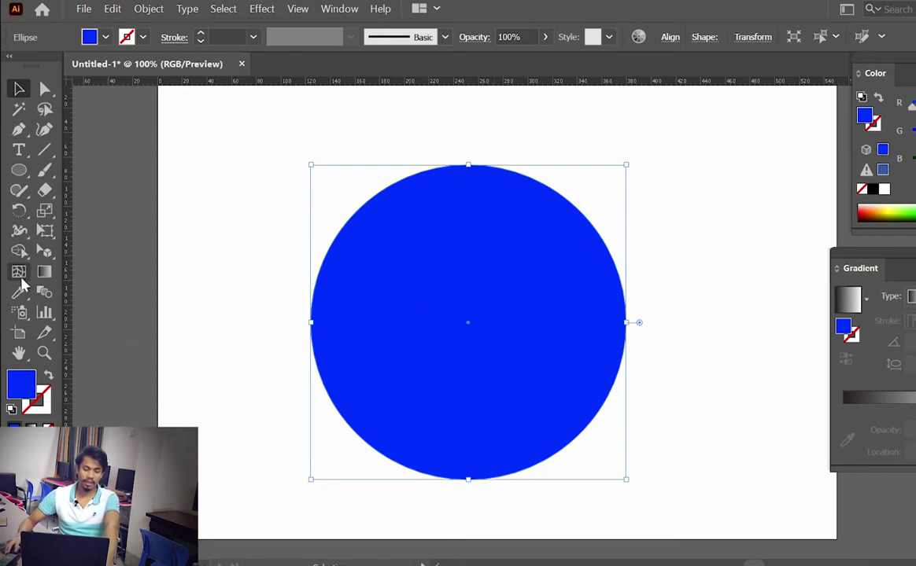
pyautogui.click(19, 273)
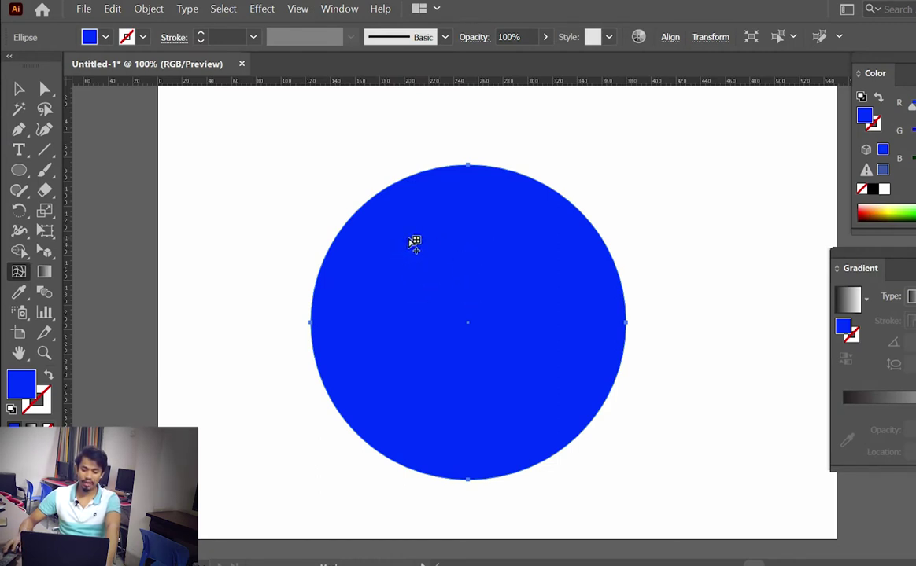
# Add a single mesh point to the blue circle, then select and delete the circle
pyautogui.click(416, 241)
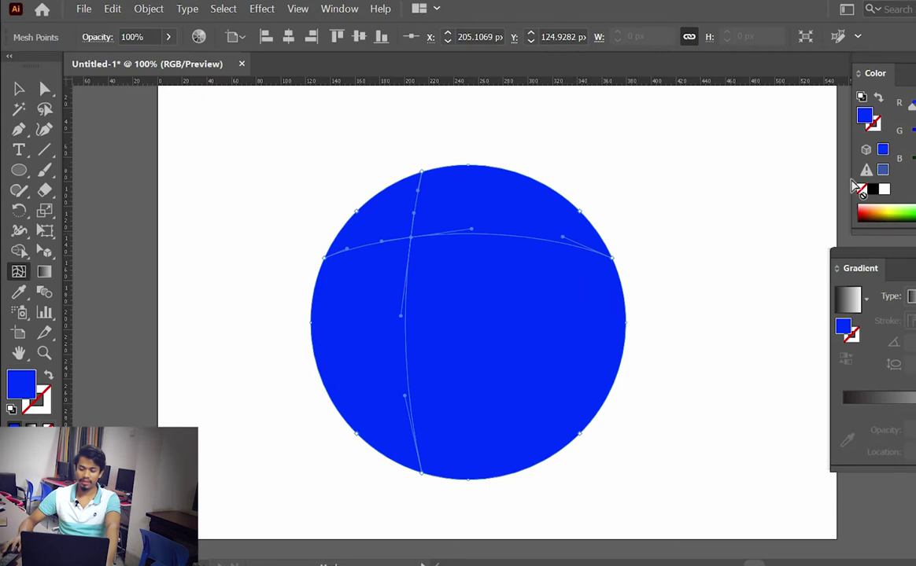
pyautogui.press('v')
pyautogui.moveTo(281, 176); pyautogui.dragTo(440, 287)
pyautogui.hotkey('ctrl', 'shift', 'a')
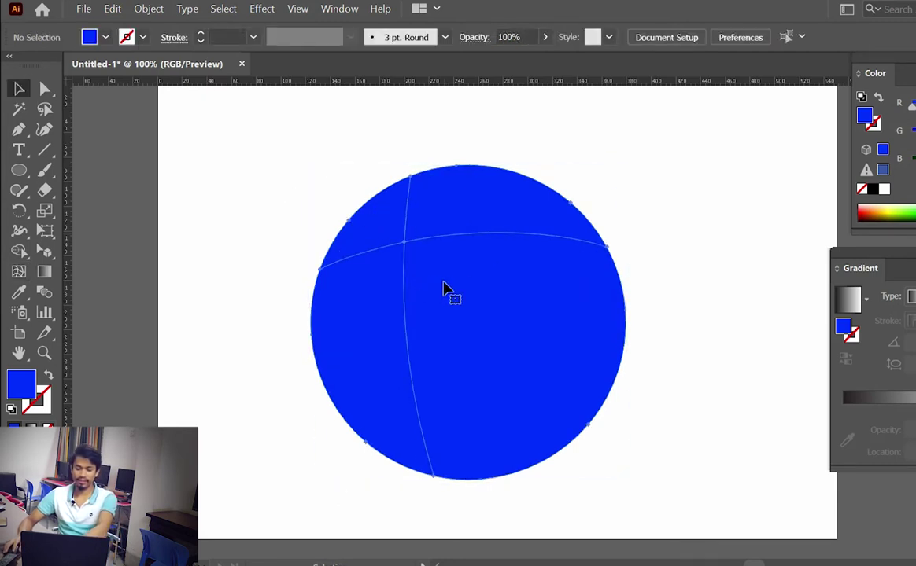
pyautogui.click(444, 290)
pyautogui.press('Delete')
pyautogui.click(18, 171)
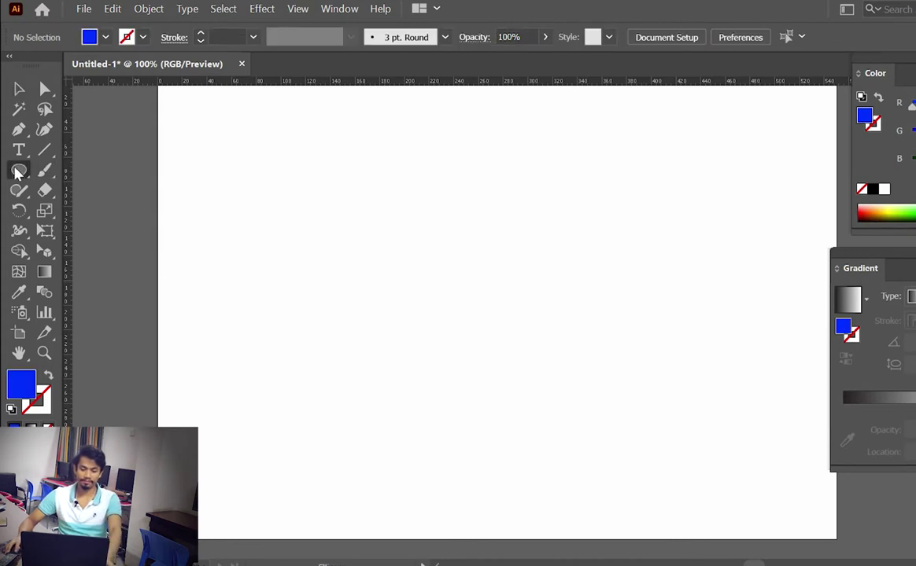
# Draw a blue rectangle, colour a centre mesh point orange, and add a mesh line left of centre
pyautogui.moveTo(17, 170); pyautogui.dragTo(79, 170)
pyautogui.moveTo(297, 203); pyautogui.dragTo(680, 397)
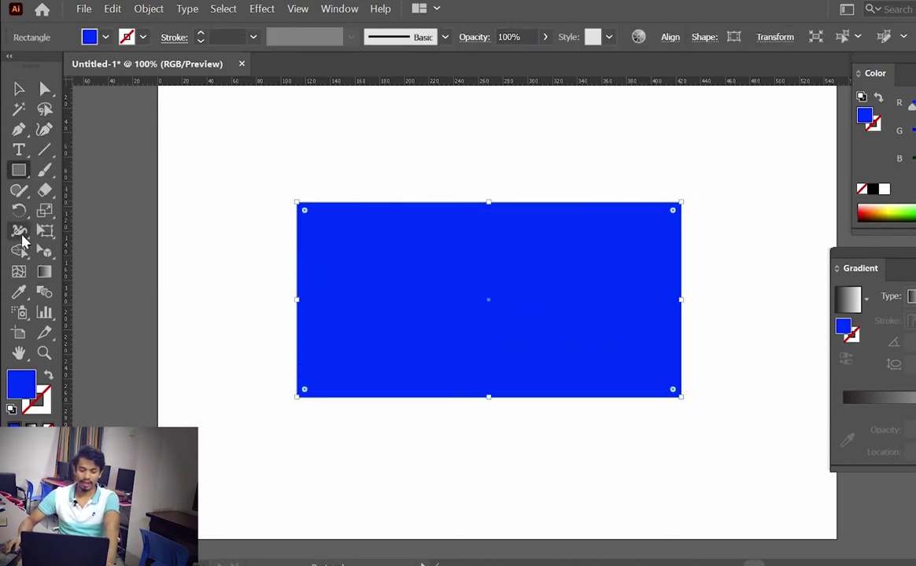
pyautogui.click(18, 271)
pyautogui.click(519, 297)
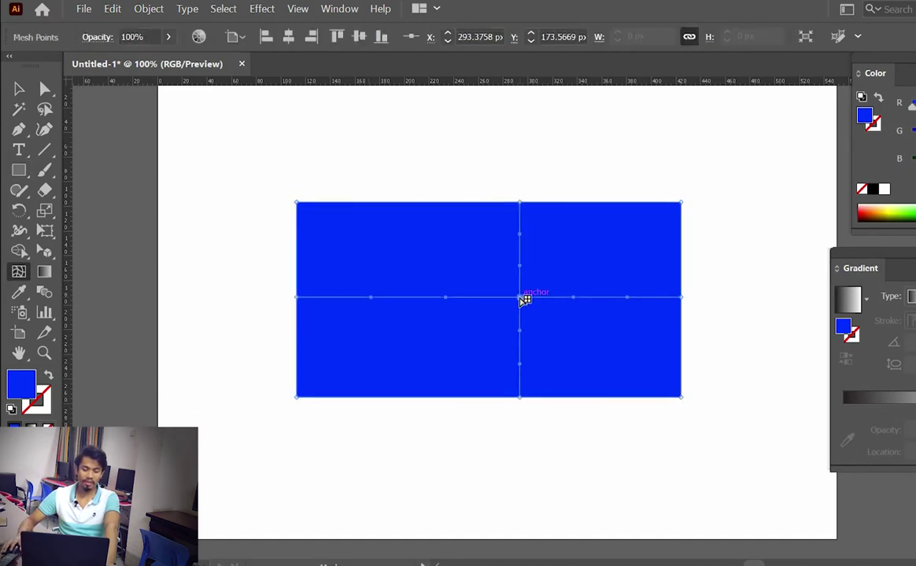
pyautogui.click(913, 214)
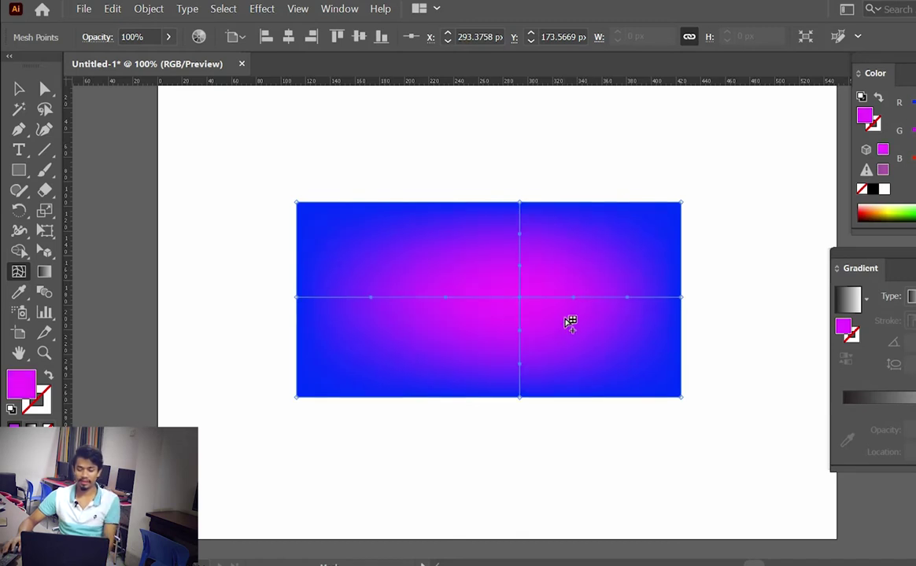
pyautogui.moveTo(526, 293)
pyautogui.mouseDown()
pyautogui.moveTo(613, 360)
pyautogui.moveTo(615, 349)
pyautogui.mouseUp()
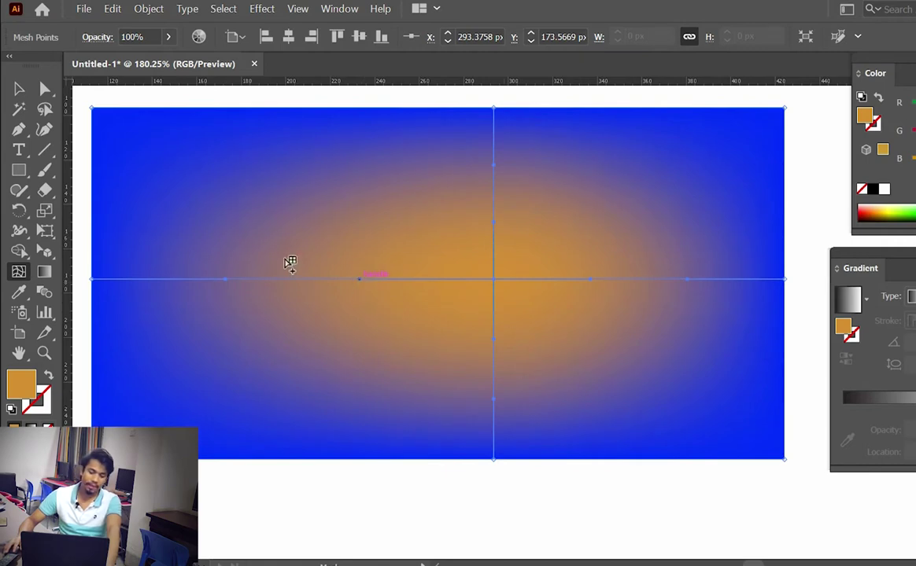
pyautogui.click(363, 279)
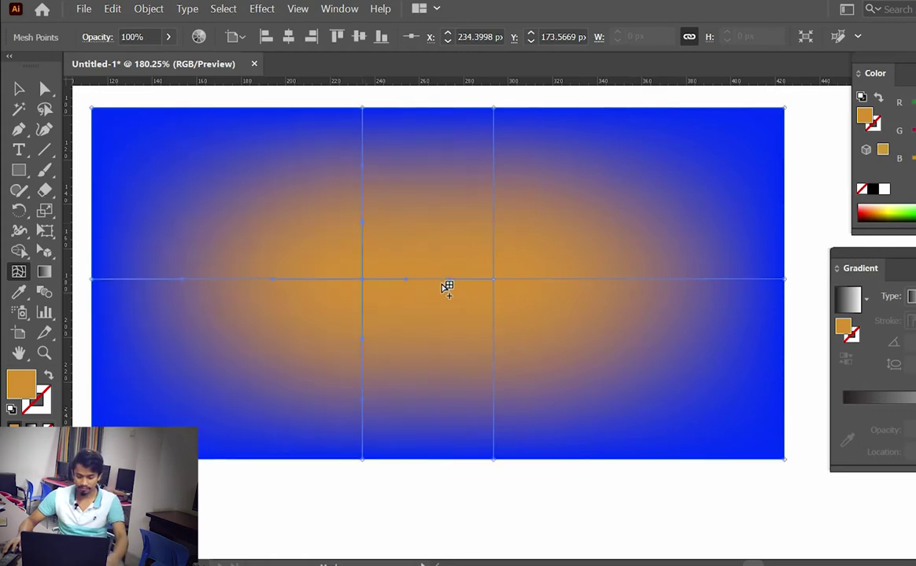
# Reshape the left mesh segment and centre-point handles, and add a mesh line right of centre
pyautogui.moveTo(370, 266); pyautogui.dragTo(398, 288)
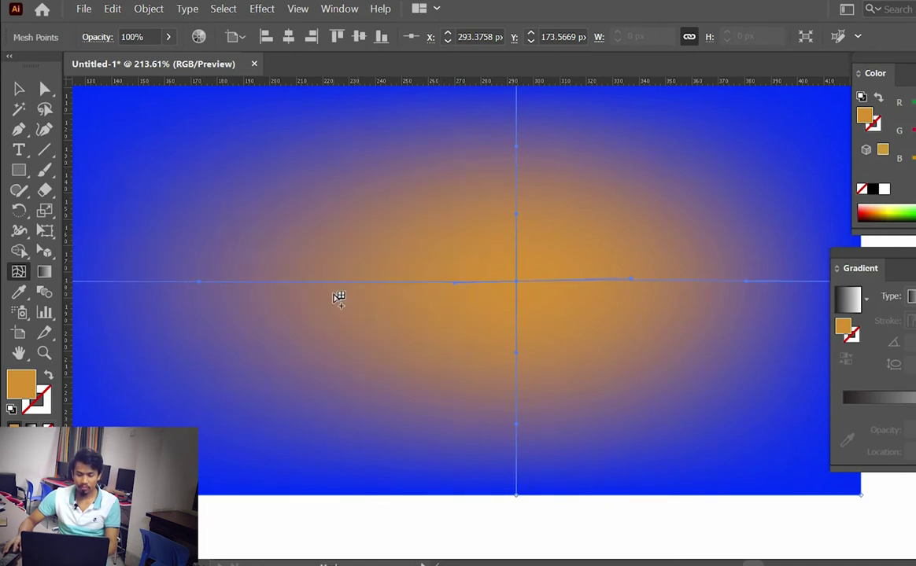
pyautogui.moveTo(376, 274); pyautogui.dragTo(478, 272)
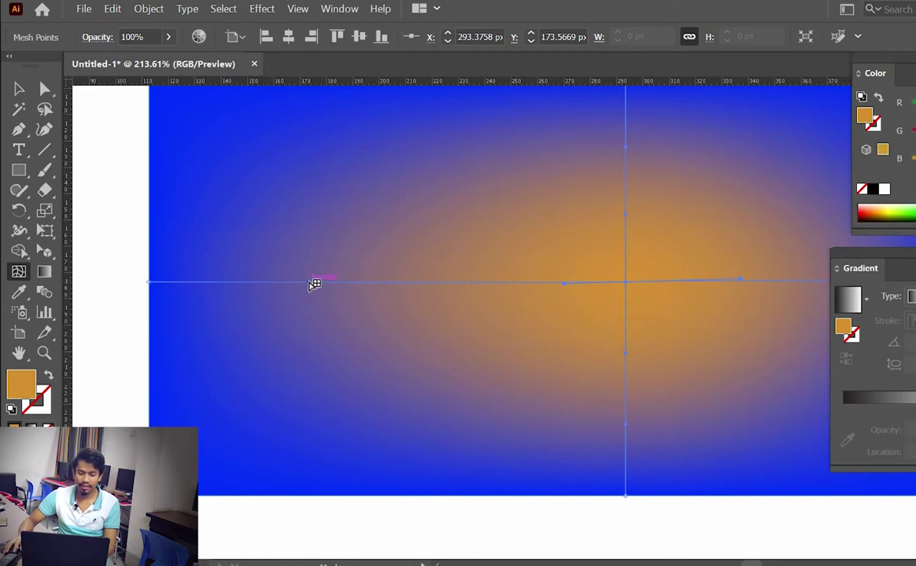
pyautogui.moveTo(463, 284); pyautogui.dragTo(470, 284)
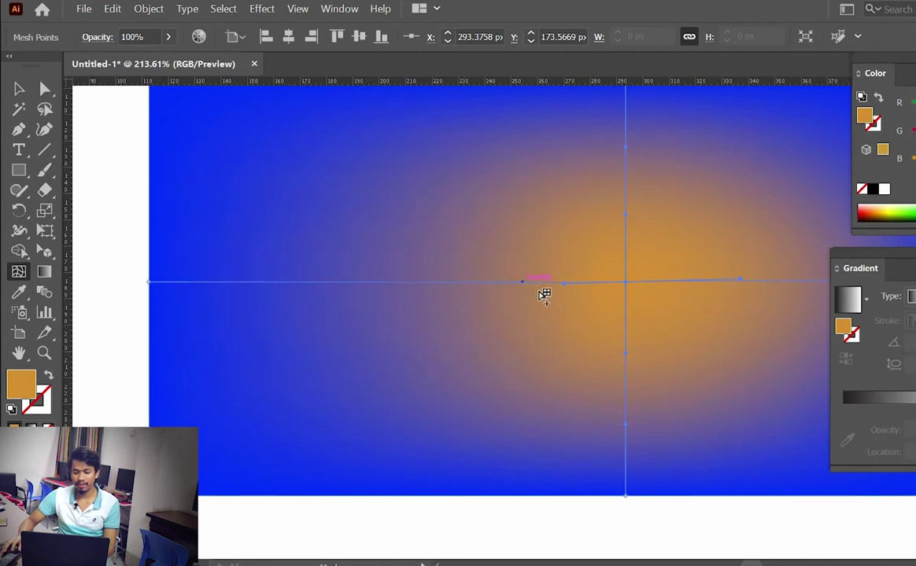
pyautogui.moveTo(567, 305); pyautogui.dragTo(437, 307)
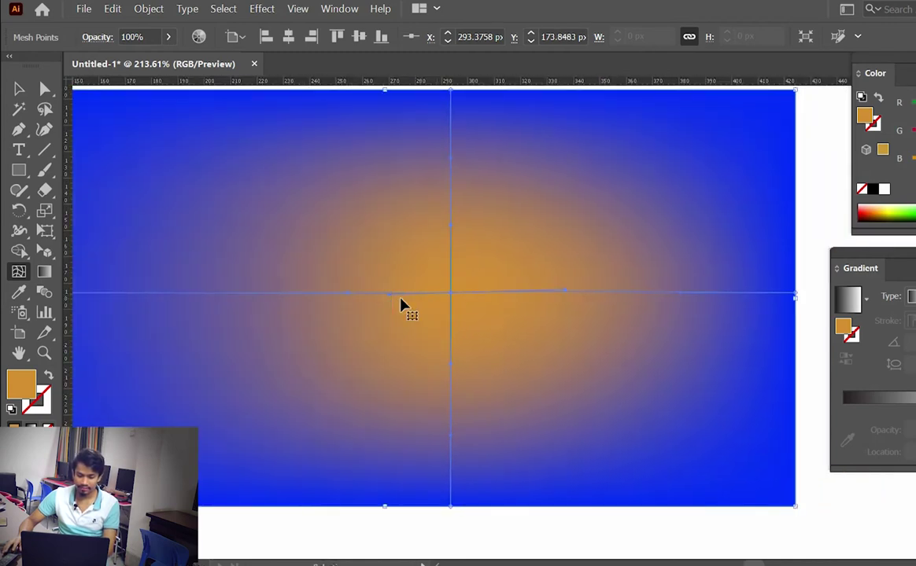
pyautogui.moveTo(394, 298); pyautogui.dragTo(428, 299)
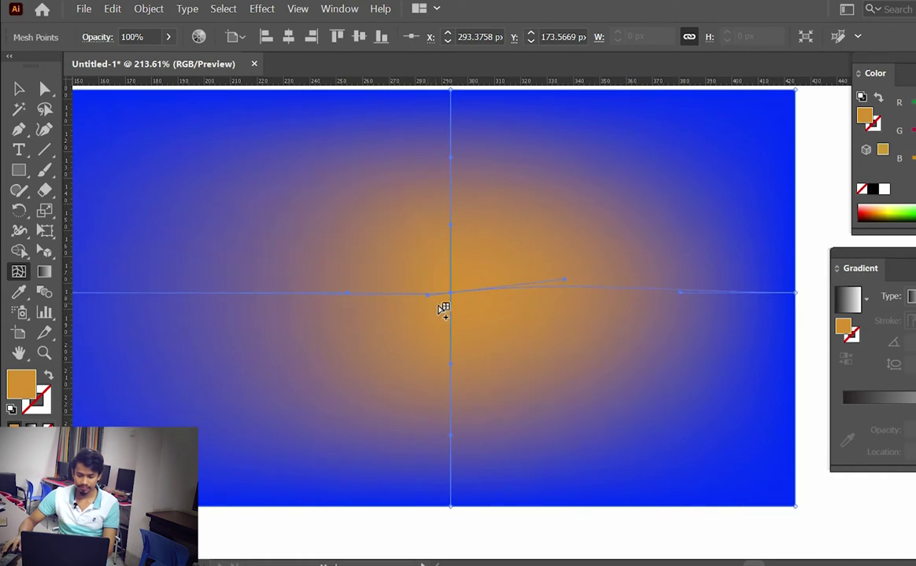
pyautogui.click(567, 283)
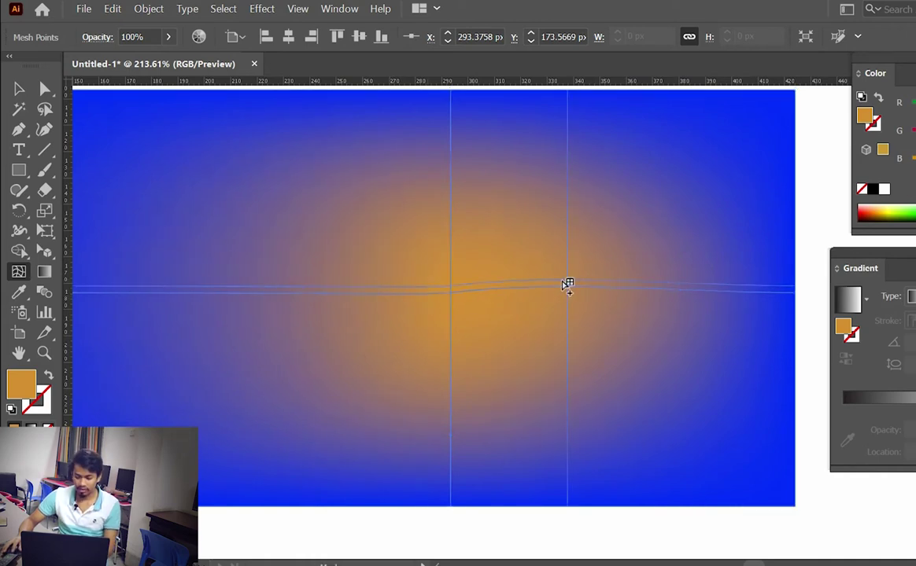
# Undo the mesh edits, drag the glow toward the lower right, then remove the glow
pyautogui.hotkey('ctrl', 'z')
pyautogui.hotkey('ctrl', 'z')
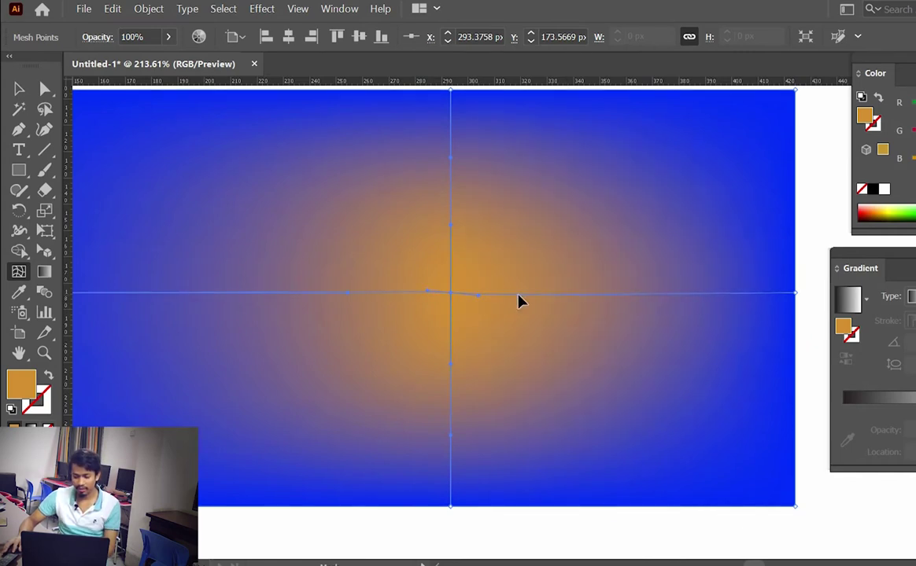
pyautogui.keyDown('ctrl'); pyautogui.keyDown('alt'); pyautogui.click(589, 292); pyautogui.keyUp('alt'); pyautogui.keyUp('ctrl')
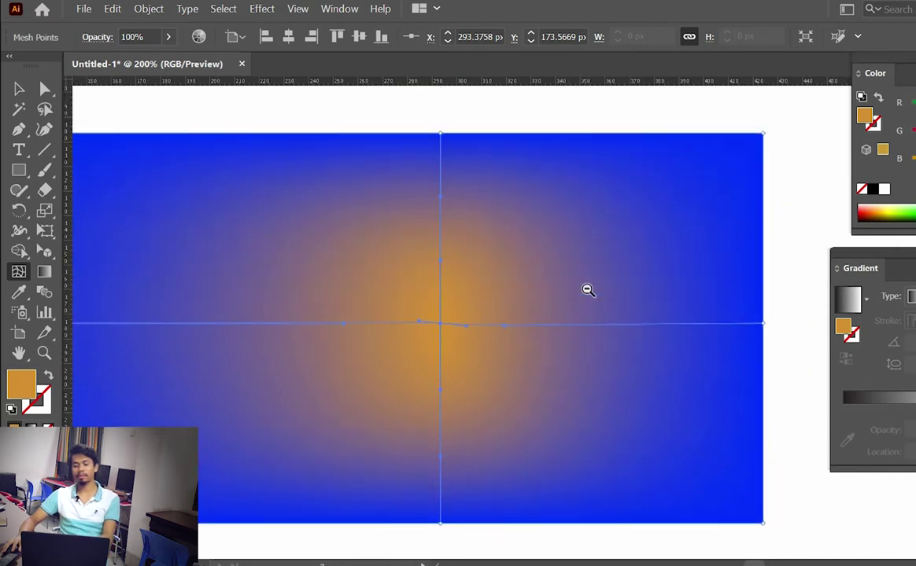
pyautogui.keyDown('ctrl'); pyautogui.click(491, 318); pyautogui.keyUp('ctrl')
pyautogui.hotkey('ctrl', 'z')
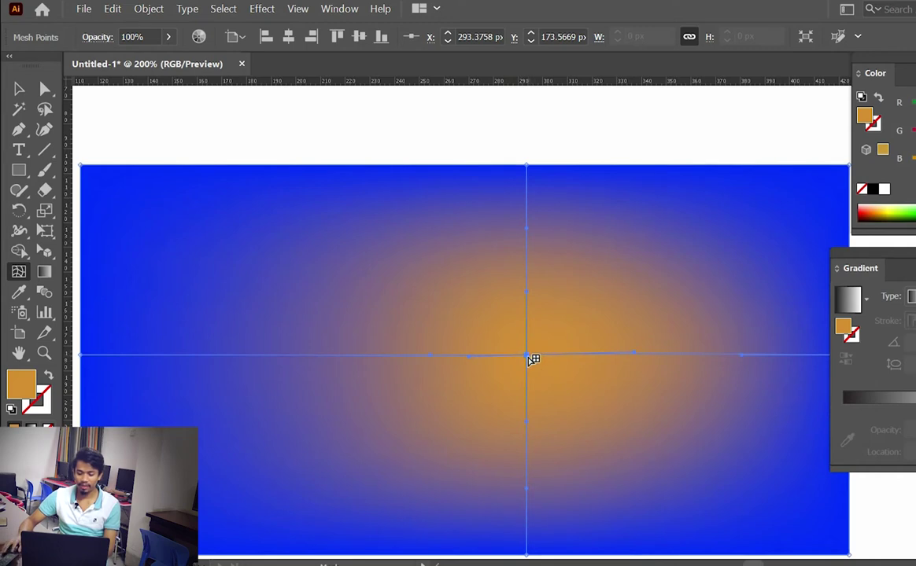
pyautogui.moveTo(530, 358); pyautogui.dragTo(716, 483)
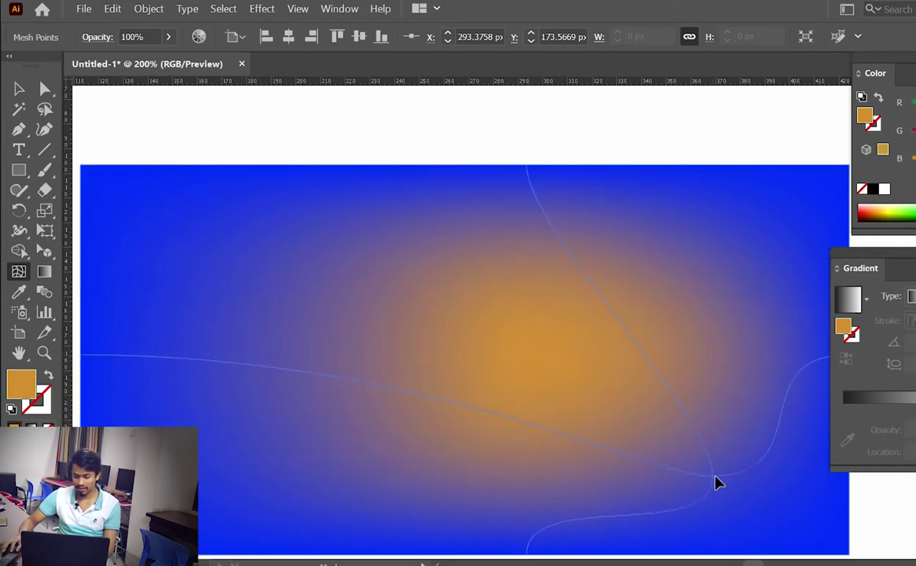
pyautogui.moveTo(716, 482); pyautogui.dragTo(729, 484)
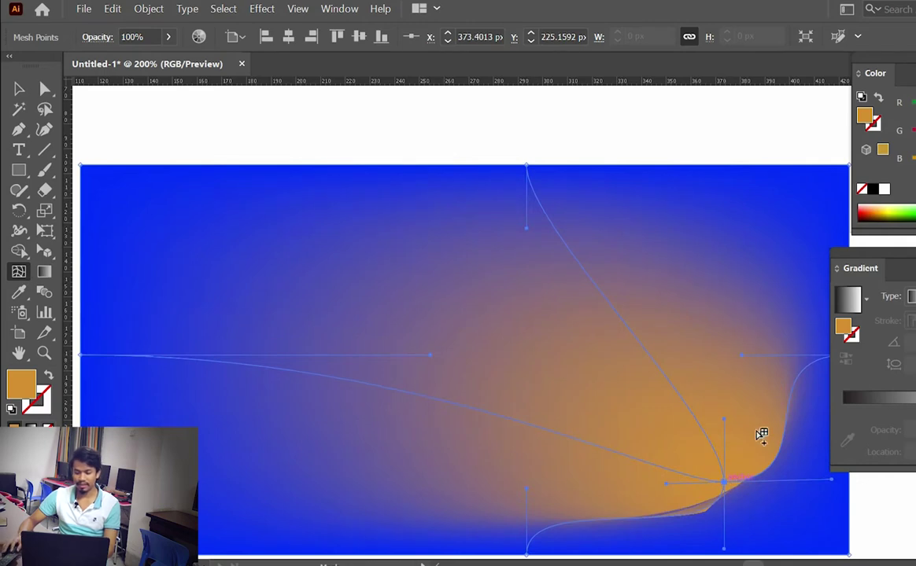
pyautogui.scroll(-3, 691, 458)
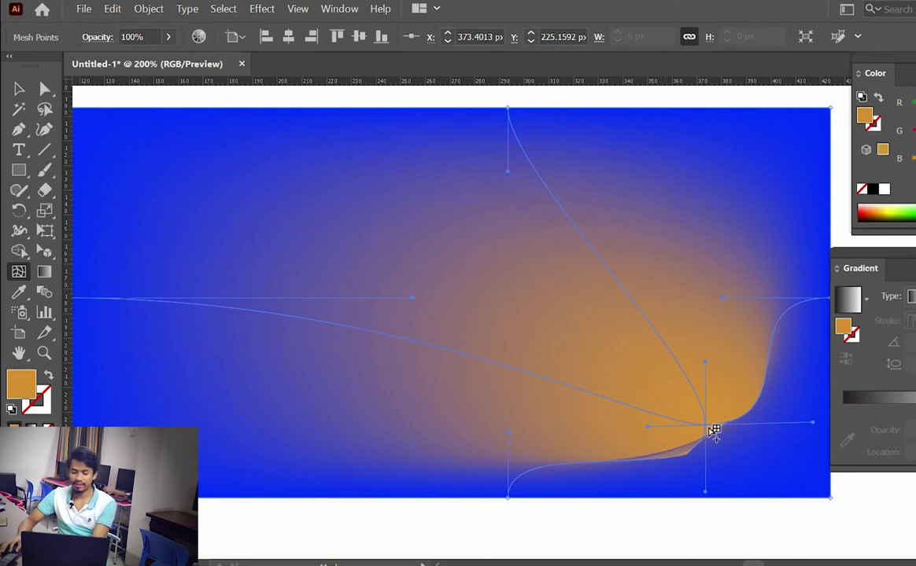
pyautogui.keyDown('alt'); pyautogui.click(706, 426); pyautogui.keyUp('alt')
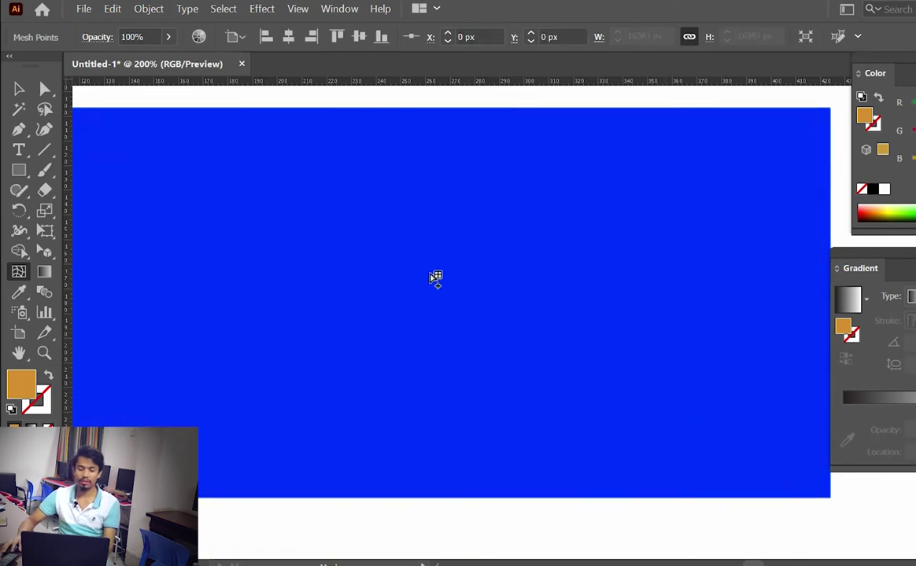
# Add mesh points across the blue rectangle, colouring the top-left one cyan and the right one green
pyautogui.moveTo(457, 276); pyautogui.dragTo(433, 307)
pyautogui.click(435, 307)
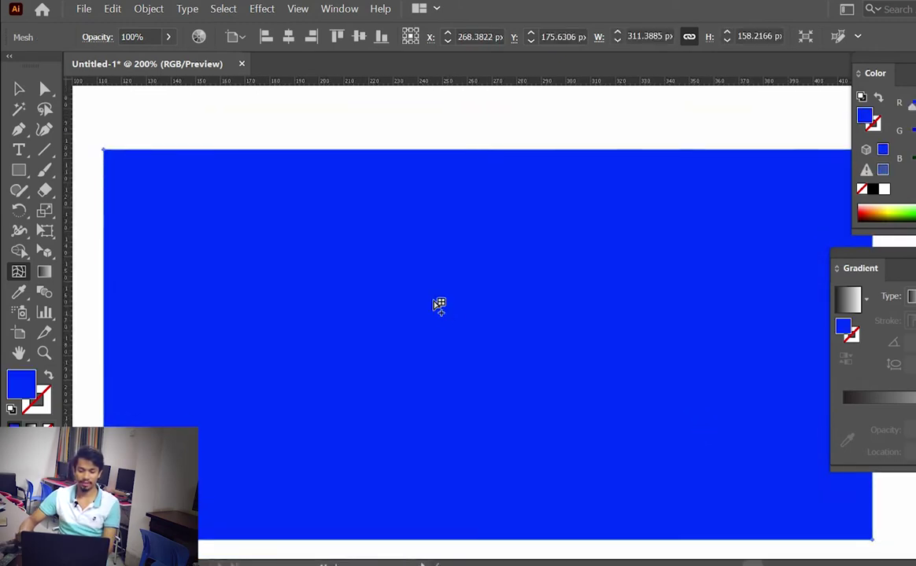
pyautogui.click(155, 199)
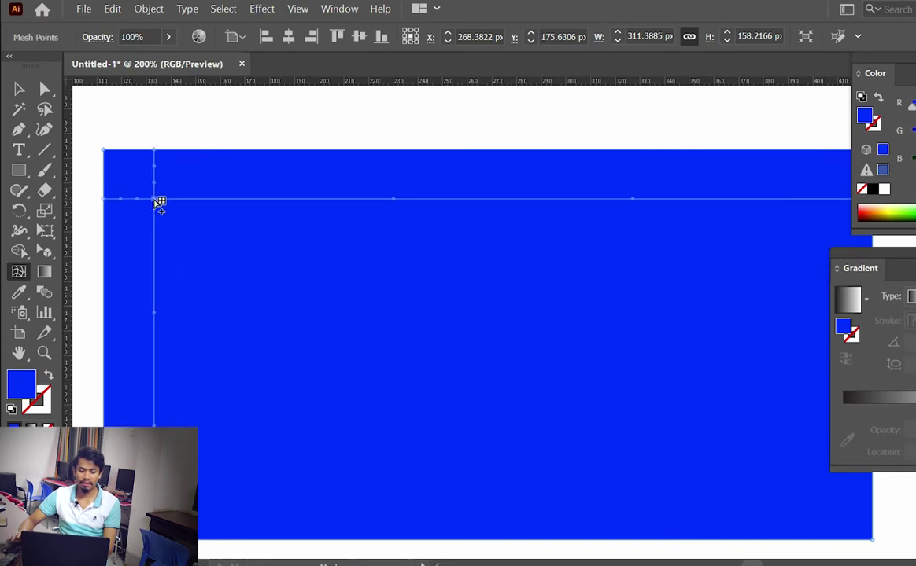
pyautogui.click(911, 214)
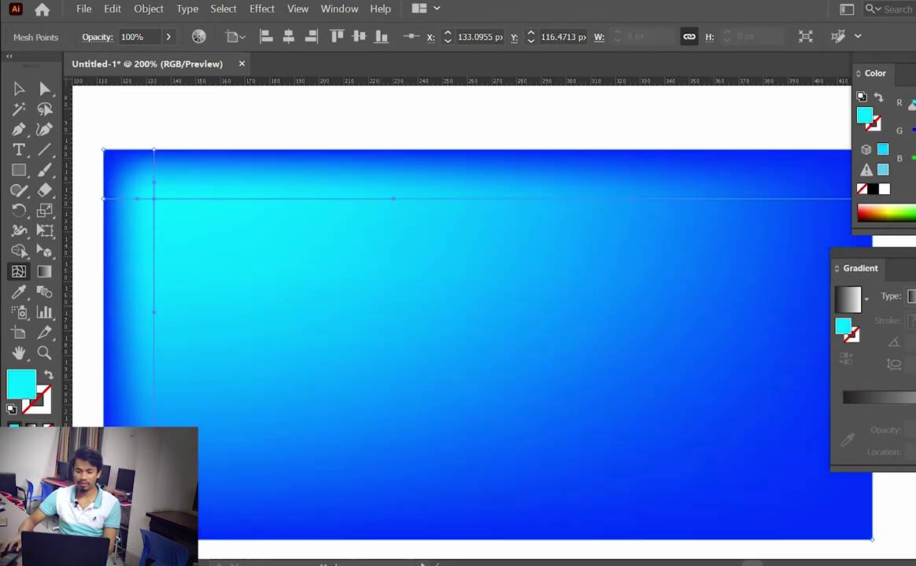
pyautogui.click(214, 511)
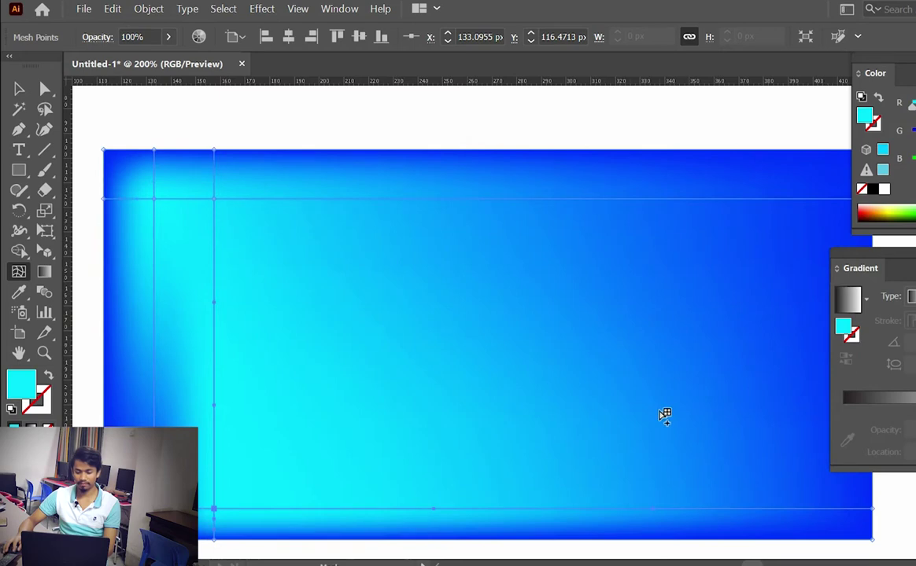
pyautogui.click(659, 422)
pyautogui.click(501, 287)
pyautogui.click(329, 234)
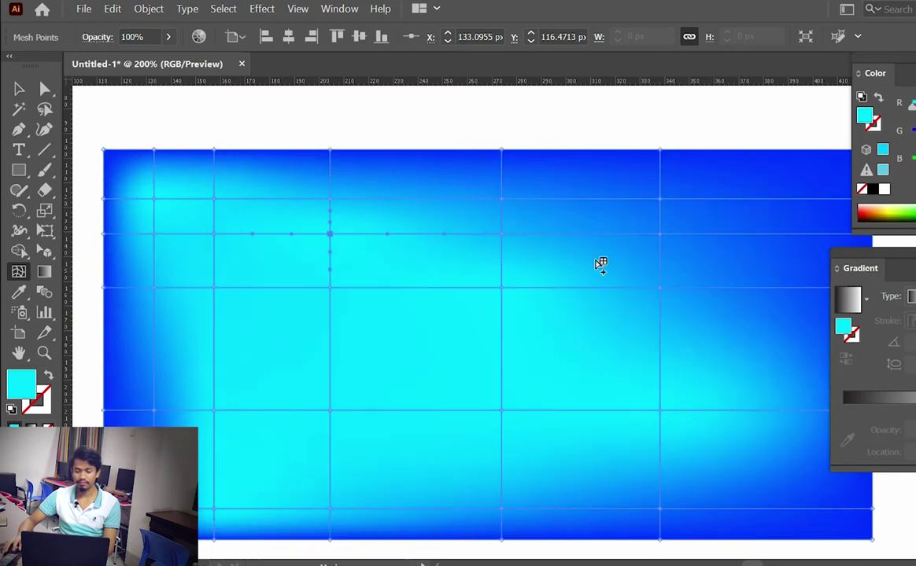
pyautogui.click(768, 252)
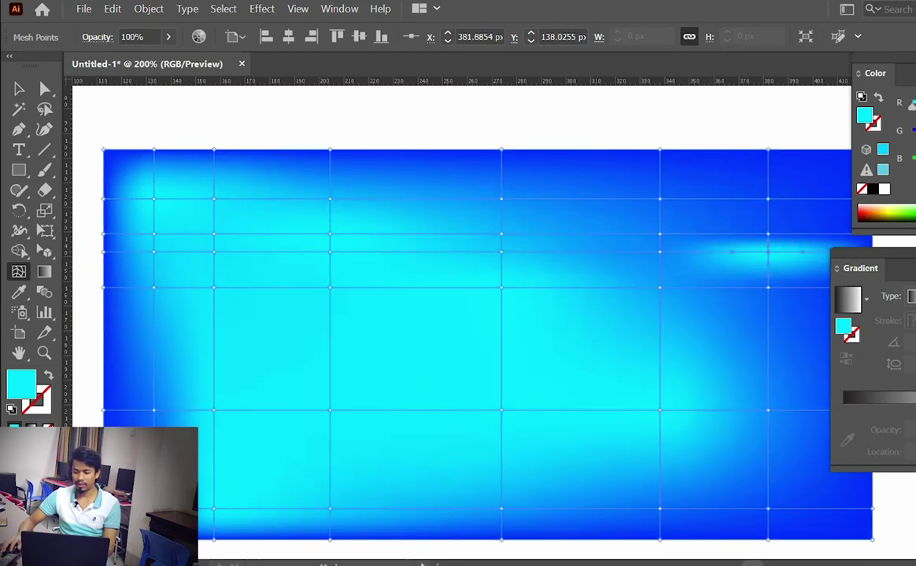
pyautogui.click(897, 212)
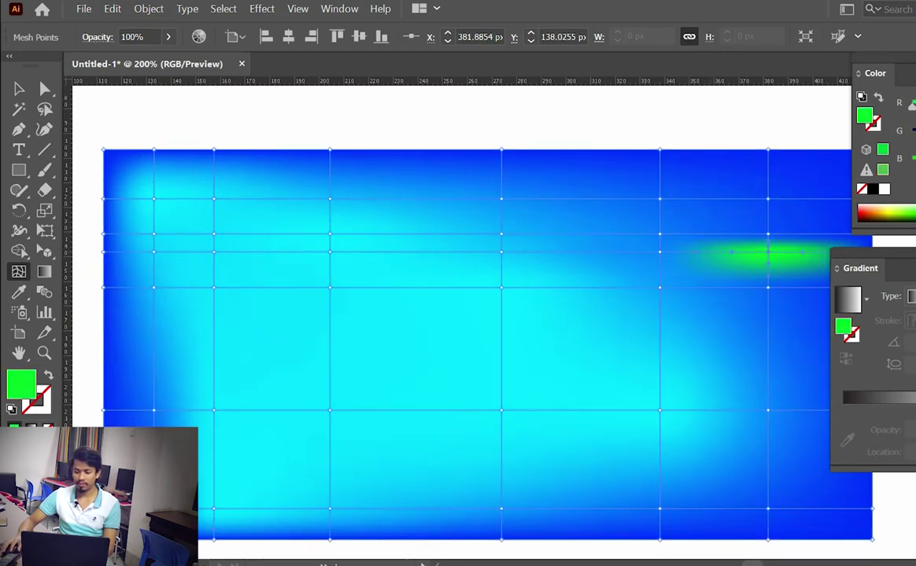
# Colour the lower-centre point red, left-of-centre pale yellow, top-centre dark magenta, and top-left magenta
pyautogui.click(502, 410)
pyautogui.click(885, 213)
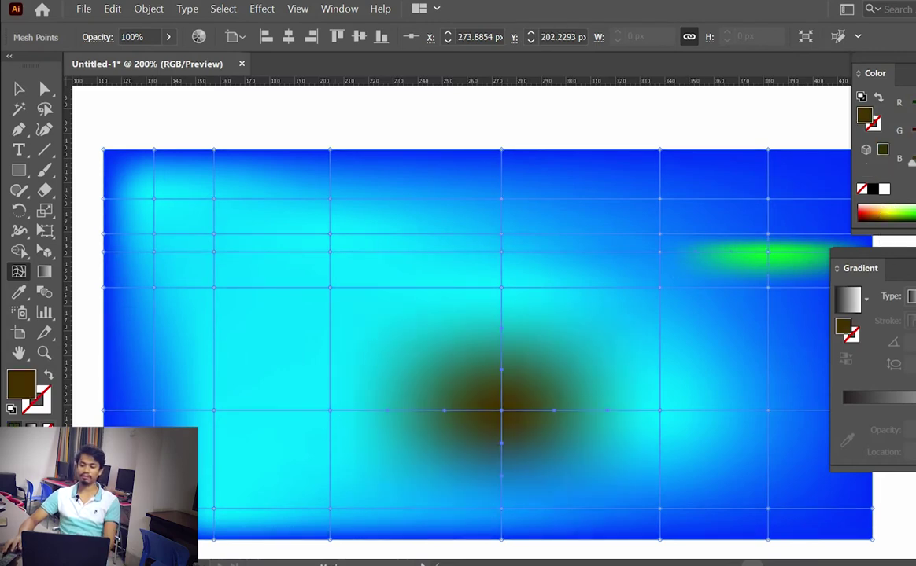
pyautogui.click(861, 212)
pyautogui.click(330, 288)
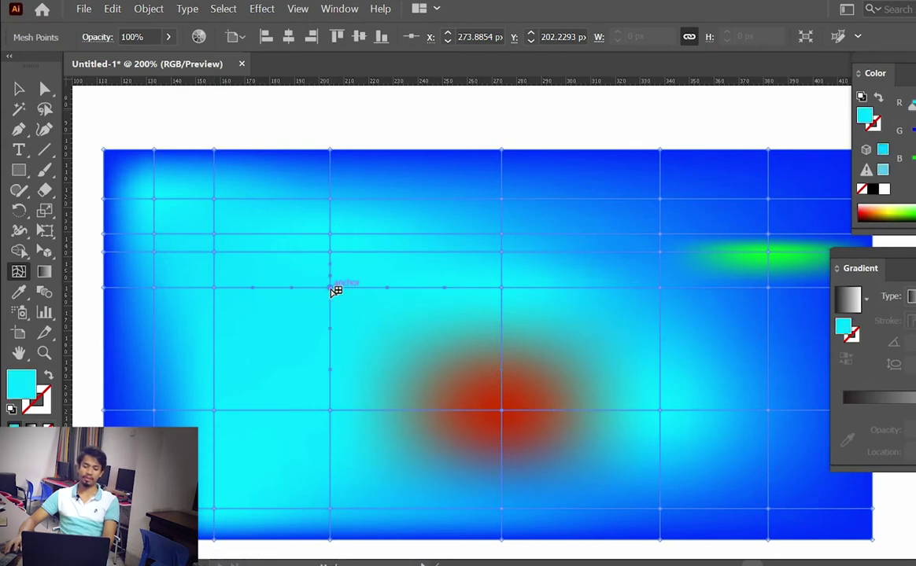
pyautogui.click(897, 208)
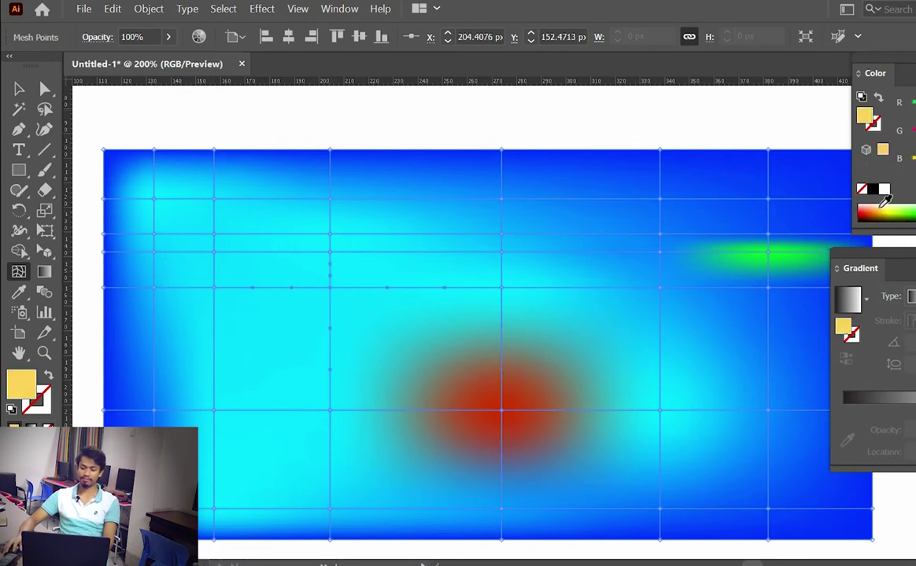
pyautogui.click(501, 234)
pyautogui.click(890, 207)
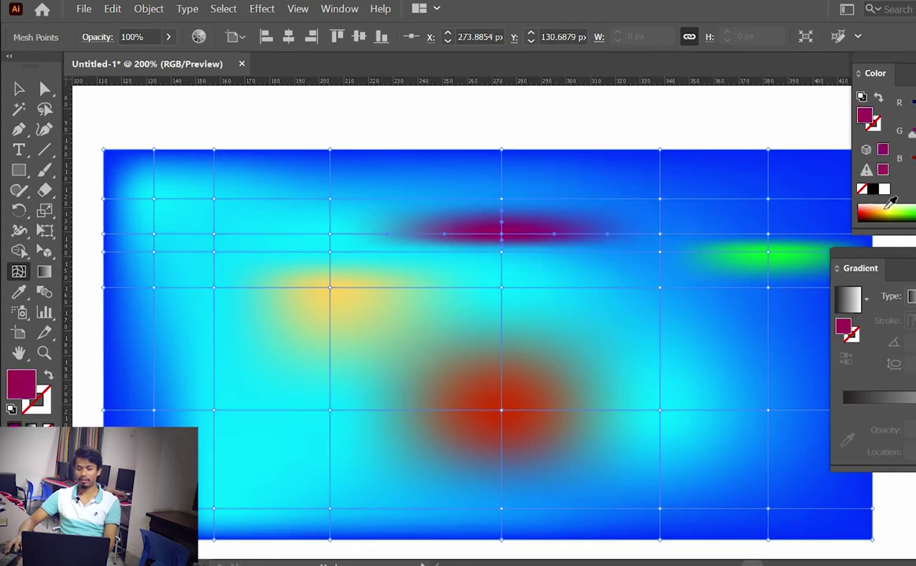
pyautogui.click(214, 200)
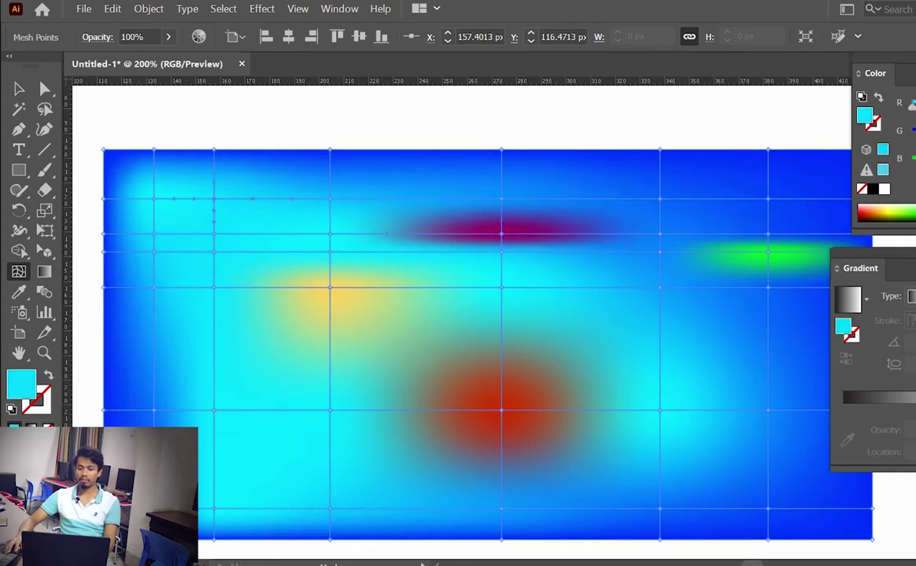
pyautogui.click(890, 206)
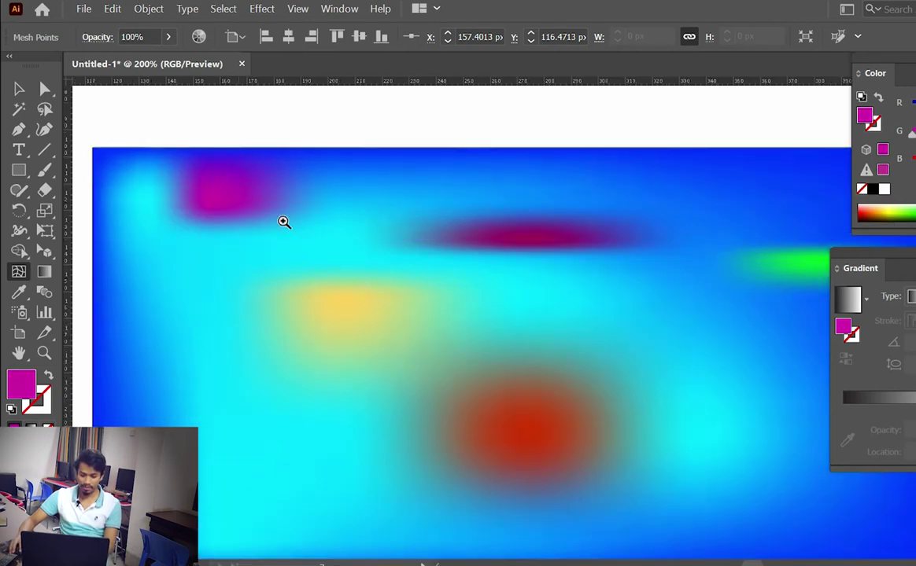
pyautogui.scroll(2, 284, 221)
pyautogui.scroll(2, 419, 313)
pyautogui.moveTo(311, 310); pyautogui.dragTo(400, 278)
pyautogui.scroll(1, 400, 278)
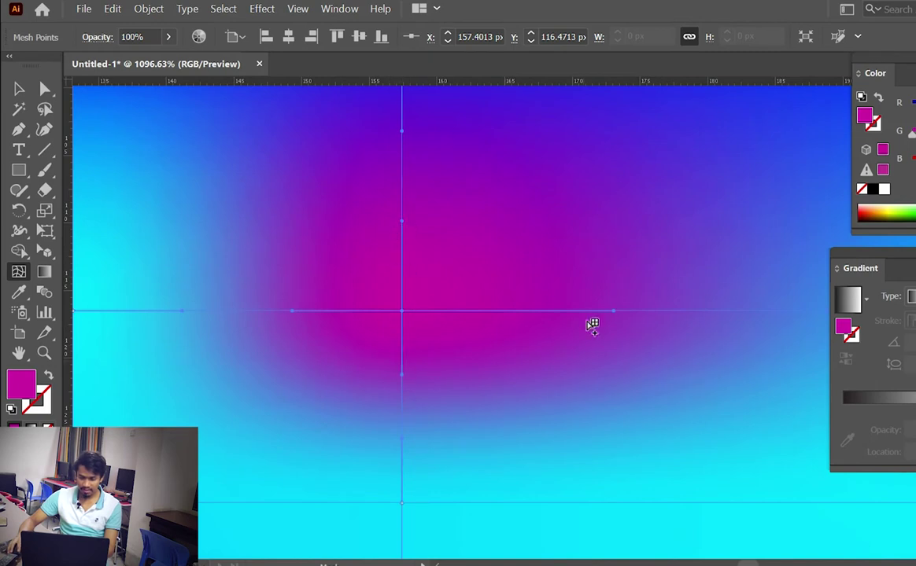
pyautogui.moveTo(620, 313); pyautogui.dragTo(776, 312)
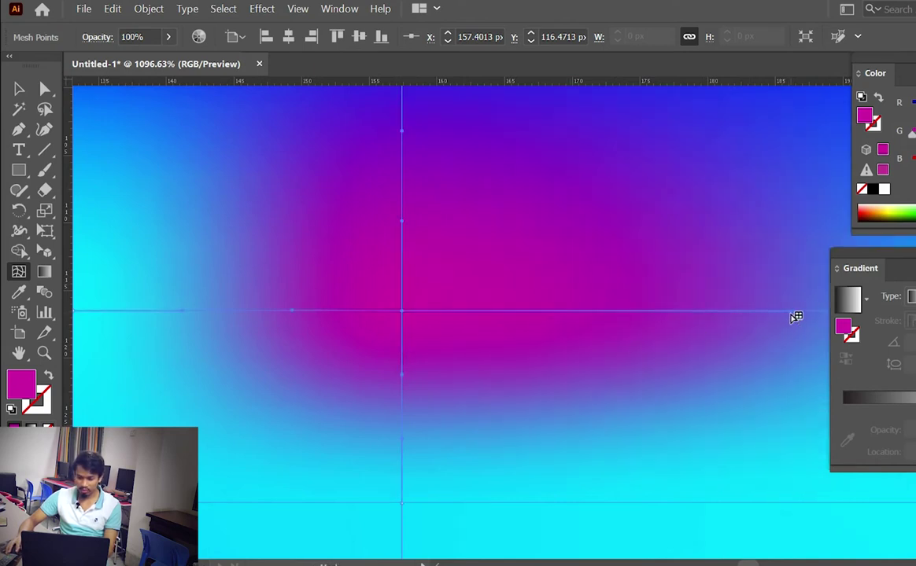
pyautogui.moveTo(791, 311)
pyautogui.mouseDown()
pyautogui.moveTo(487, 306)
pyautogui.moveTo(562, 136)
pyautogui.mouseUp()
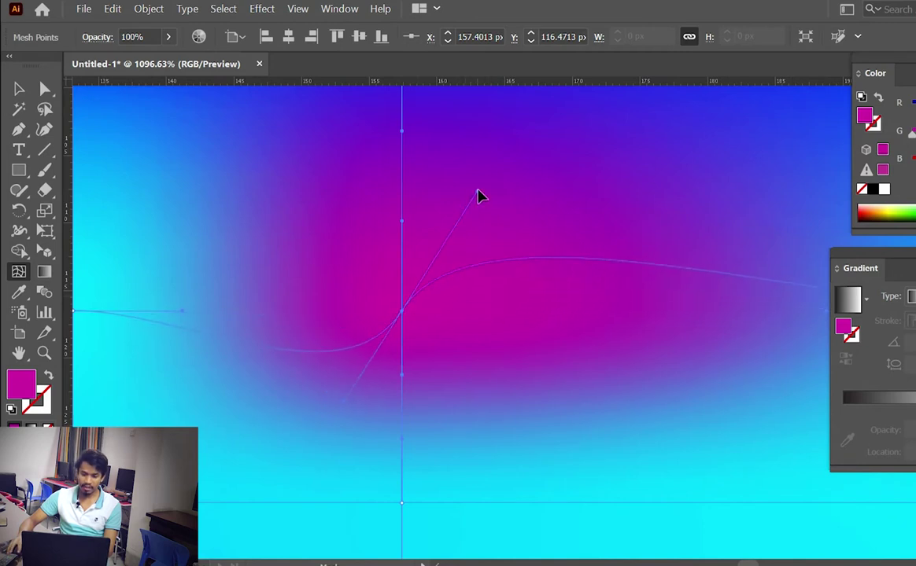
pyautogui.moveTo(563, 135); pyautogui.dragTo(565, 123)
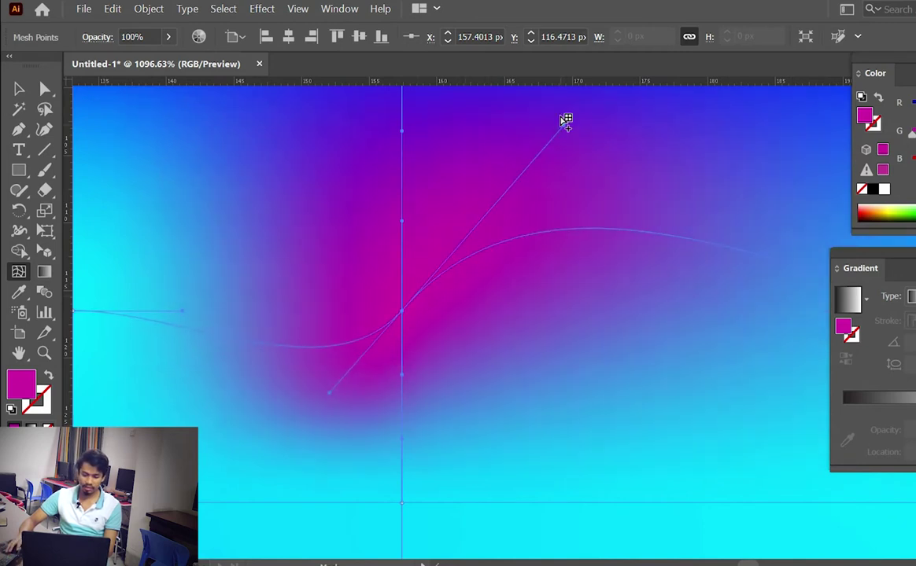
pyautogui.hotkey('ctrl', 'z')
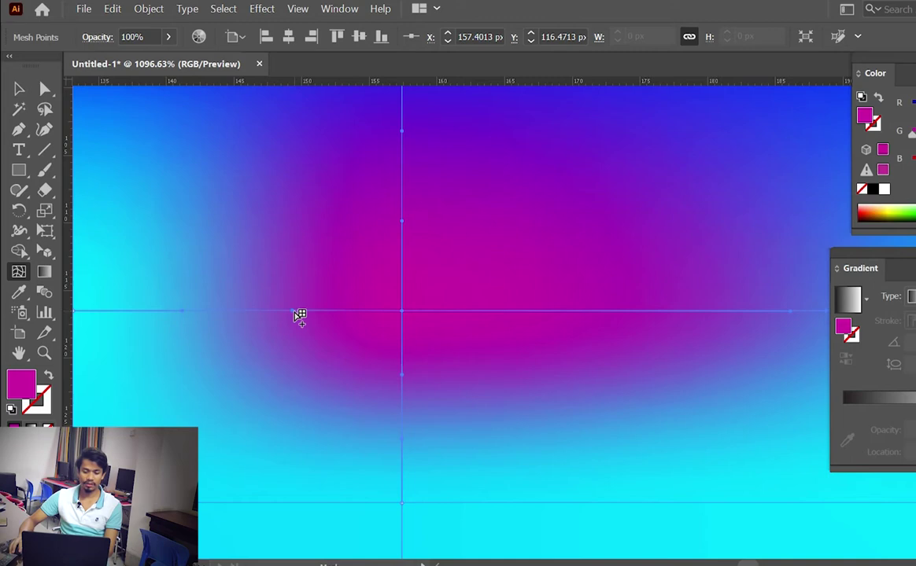
pyautogui.hotkey('ctrl', '-')
pyautogui.hotkey('ctrl', '-')
pyautogui.hotkey('ctrl', '-')
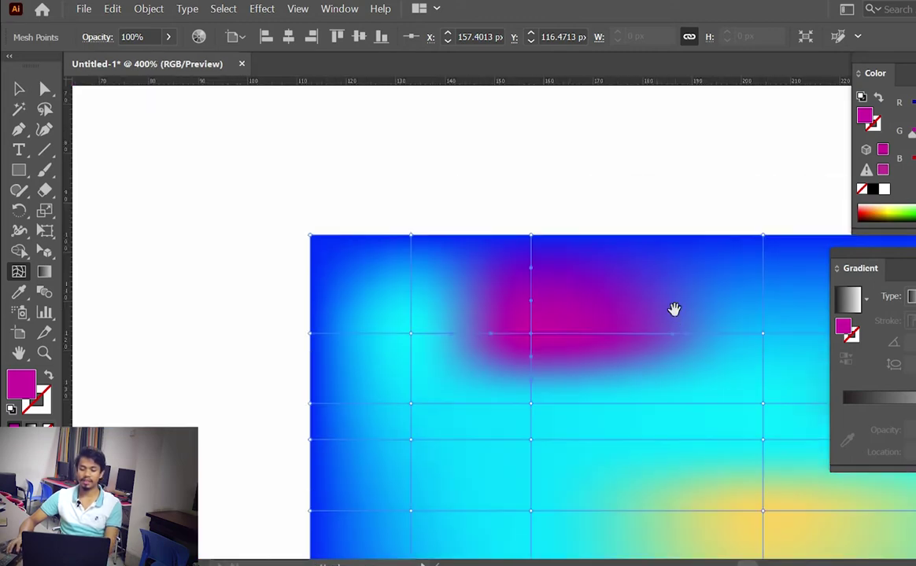
pyautogui.moveTo(675, 309); pyautogui.dragTo(544, 209)
pyautogui.moveTo(627, 299); pyautogui.dragTo(556, 247)
pyautogui.moveTo(621, 268); pyautogui.dragTo(580, 237)
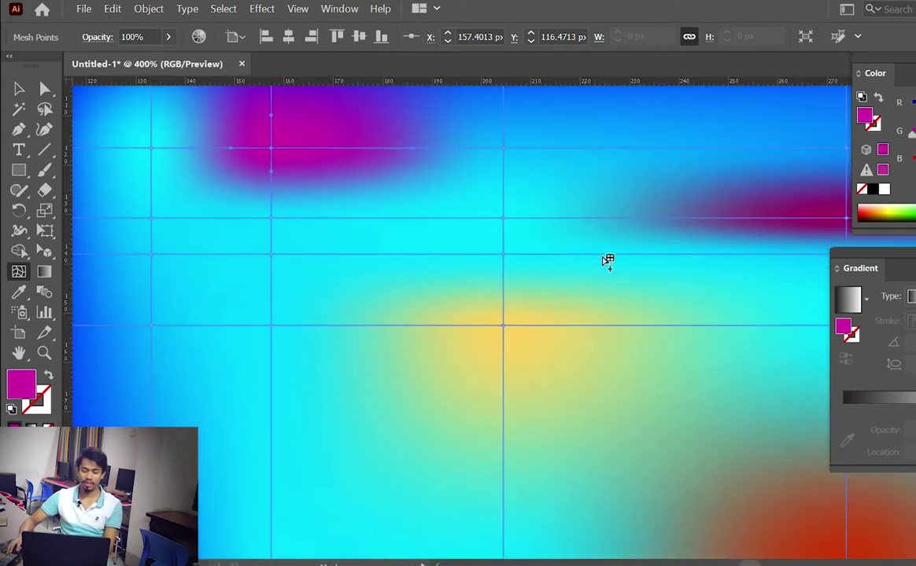
pyautogui.hotkey('ctrl', '-')
pyautogui.hotkey('ctrl', '-')
pyautogui.moveTo(595, 319)
pyautogui.mouseDown()
pyautogui.moveTo(541, 207)
pyautogui.moveTo(457, 201)
pyautogui.moveTo(471, 212)
pyautogui.mouseUp()
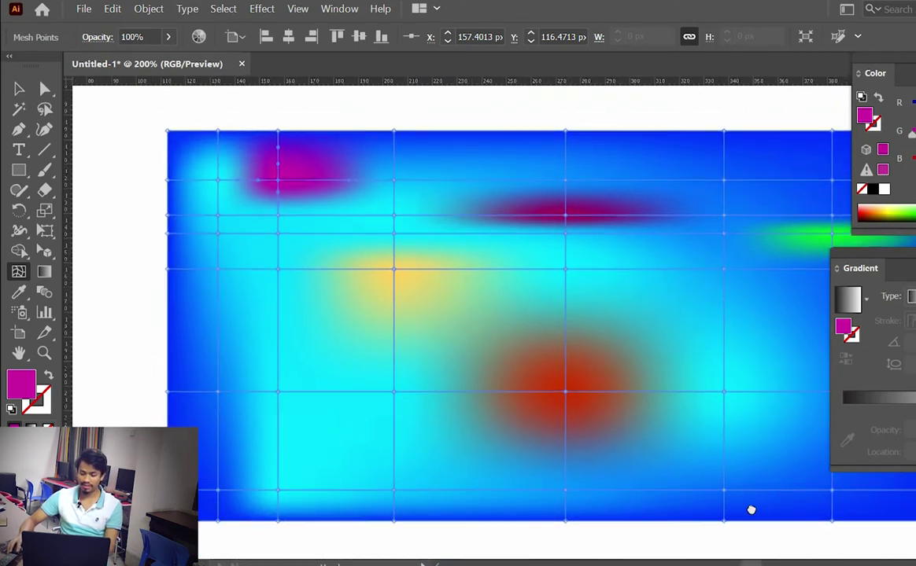
# Colour the mesh point left of the yellow blob magenta
pyautogui.moveTo(751, 509); pyautogui.dragTo(602, 445)
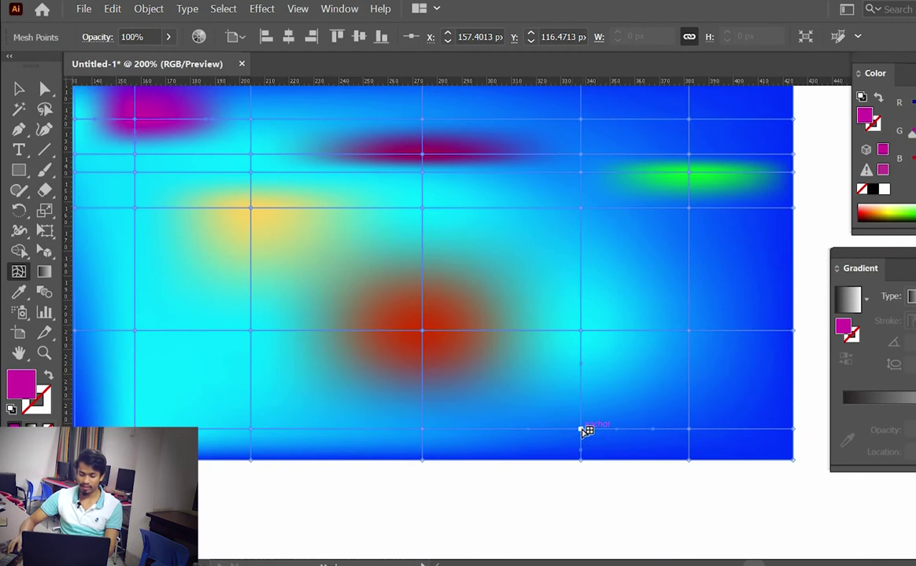
pyautogui.click(583, 432)
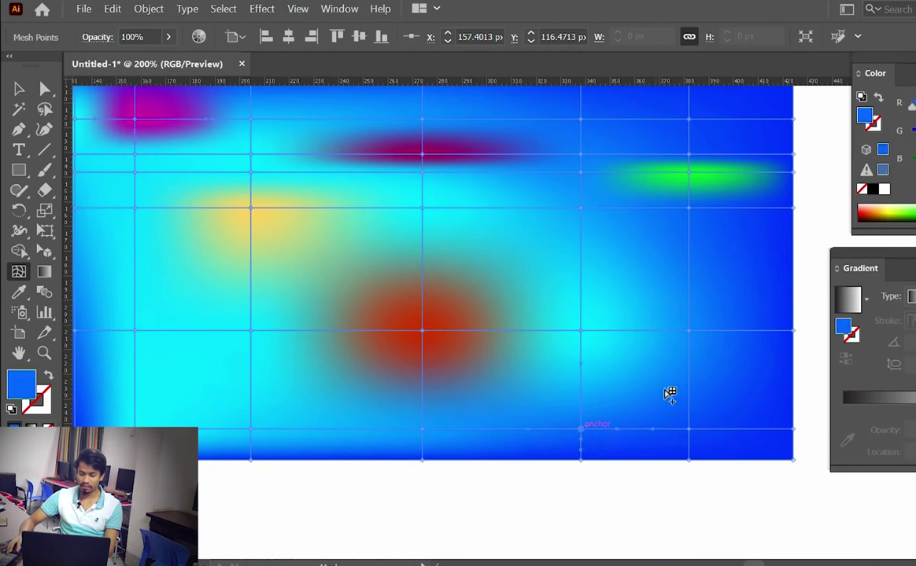
pyautogui.click(694, 332)
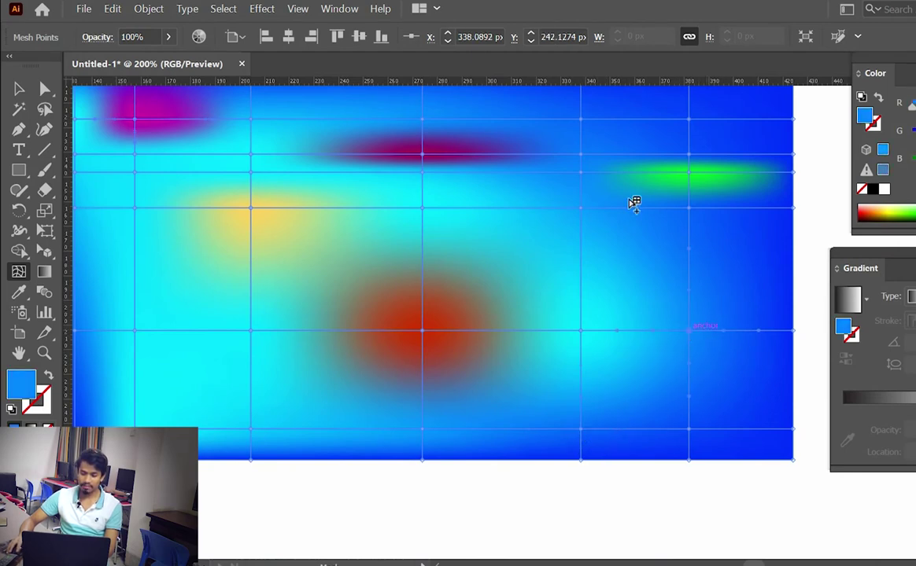
pyautogui.click(580, 176)
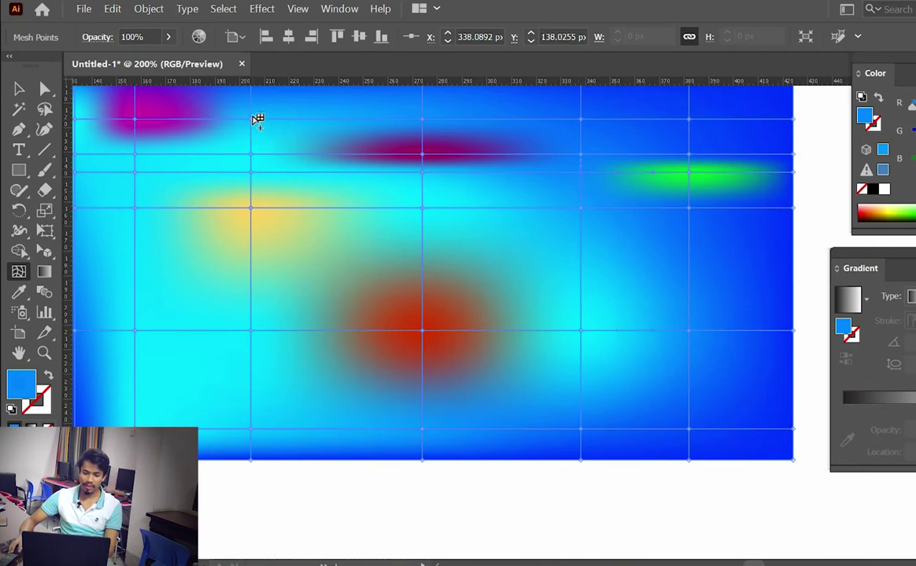
pyautogui.click(136, 209)
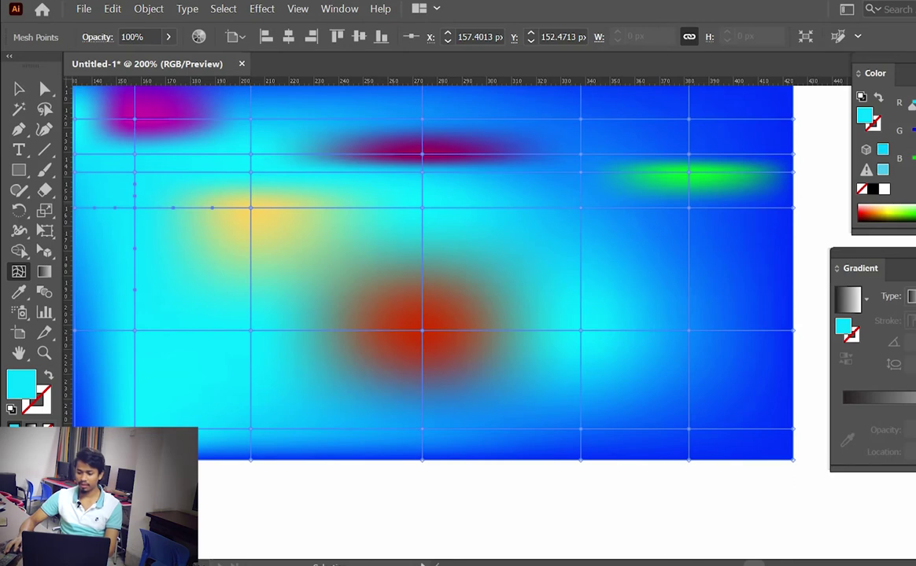
pyautogui.click(912, 213)
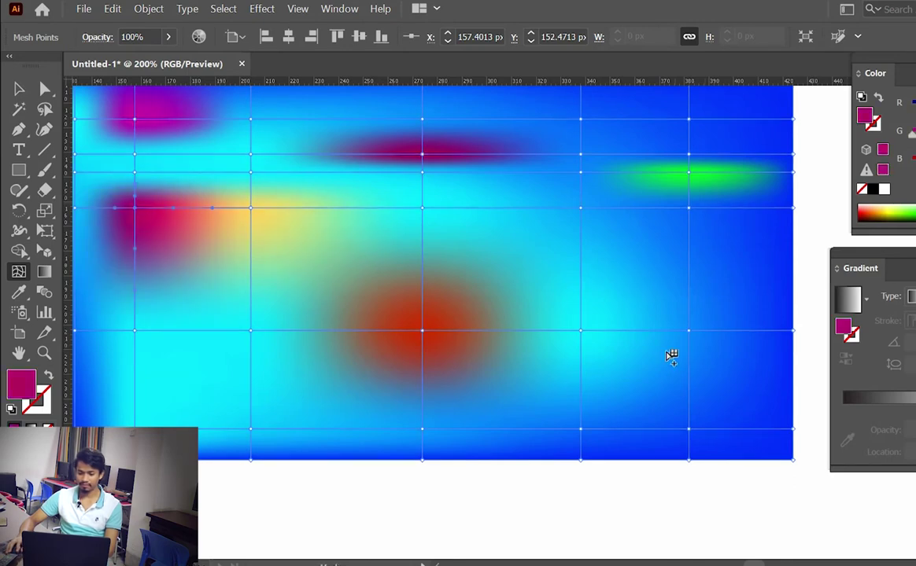
# Add a mesh point on the rectangle's right side and colour it lavender
pyautogui.click(690, 332)
pyautogui.click(692, 343)
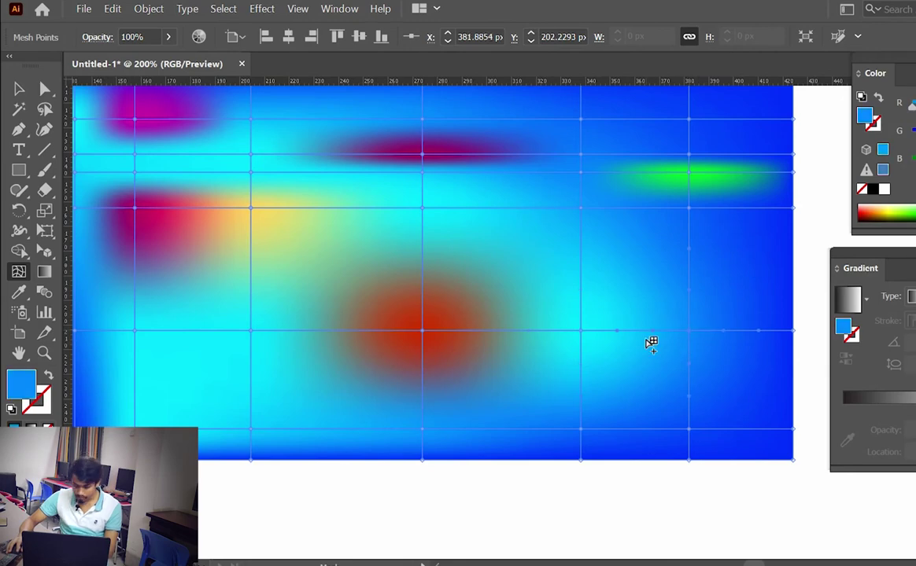
pyautogui.click(583, 339)
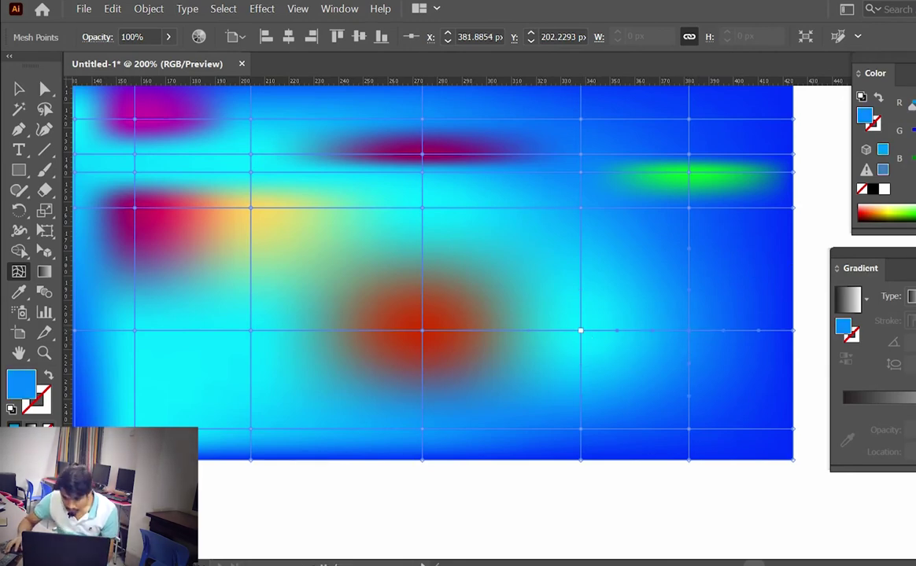
pyautogui.click(913, 209)
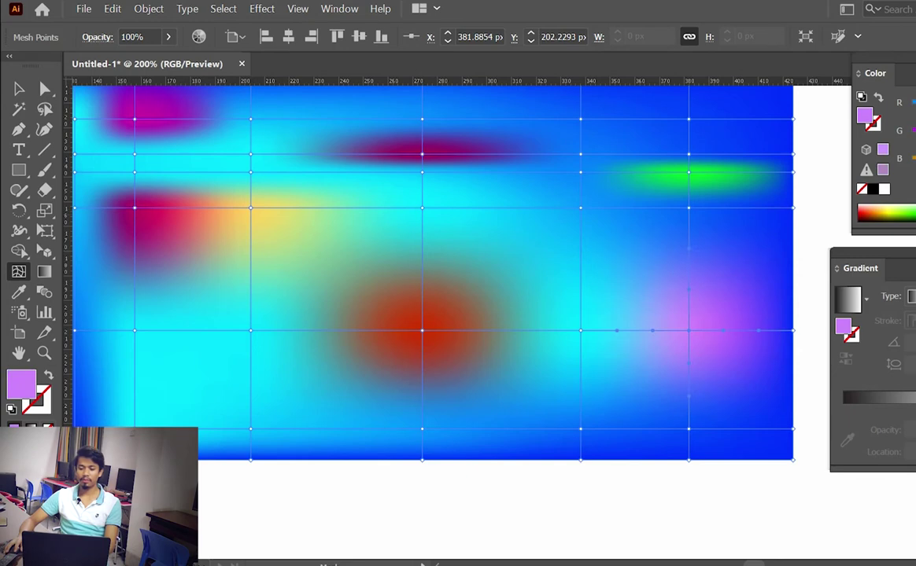
pyautogui.click(595, 472)
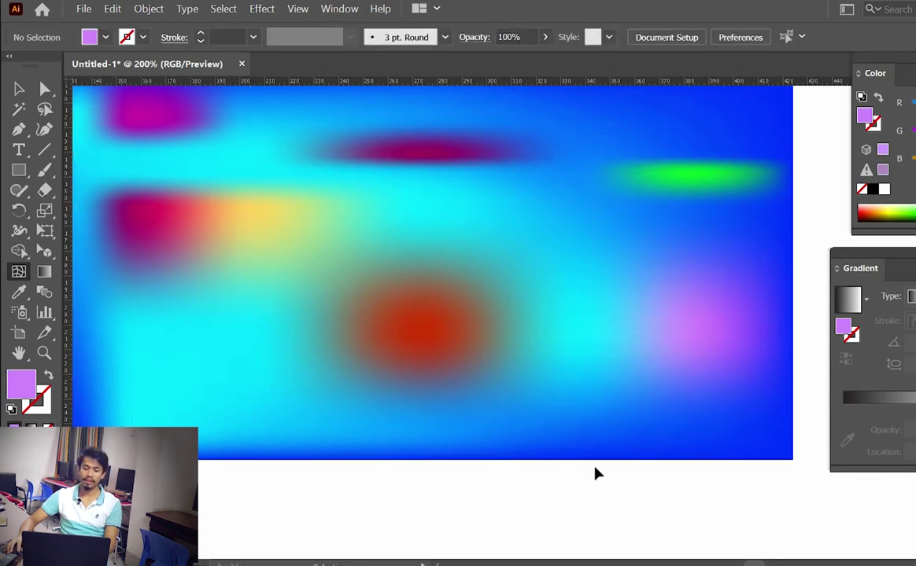
# Recolour the red blob and neighbouring middle mesh point green using Direct Selection
pyautogui.click(555, 317)
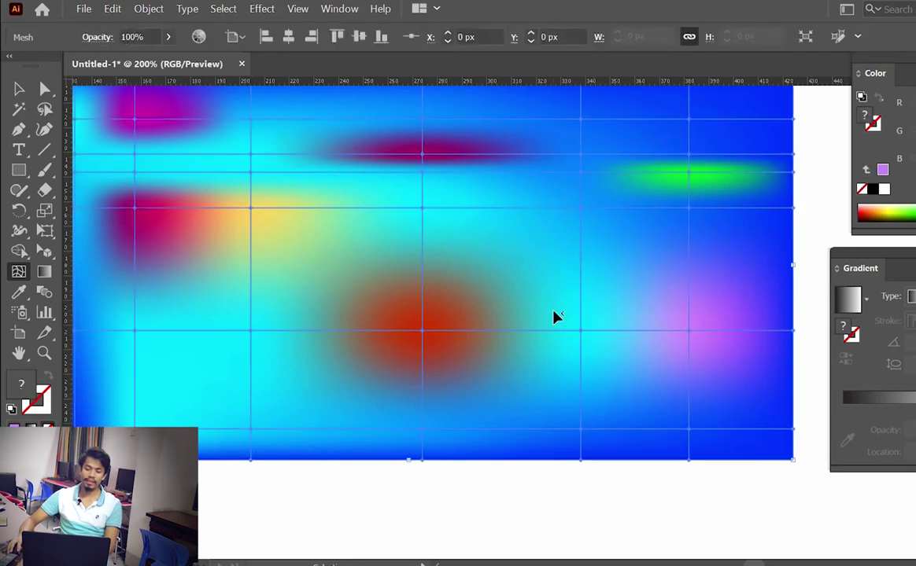
pyautogui.click(45, 90)
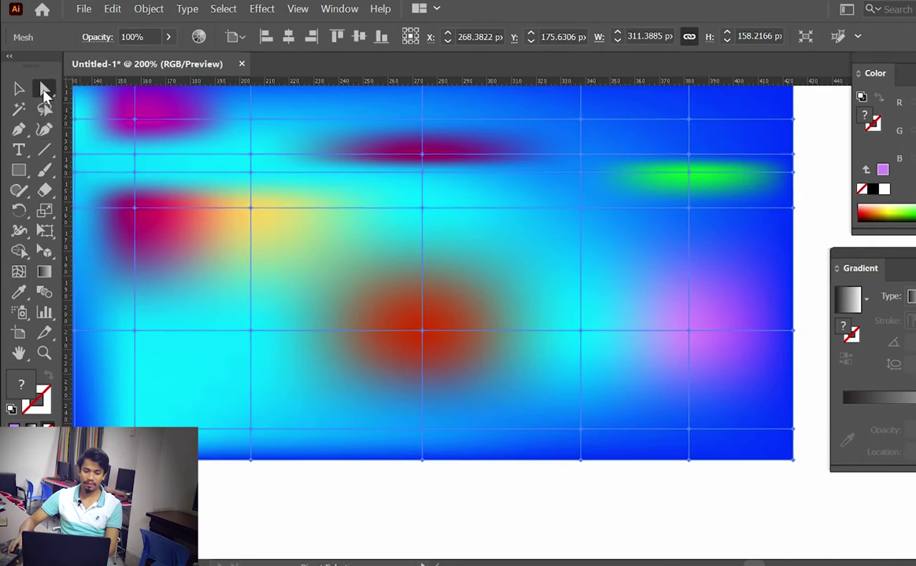
pyautogui.click(424, 329)
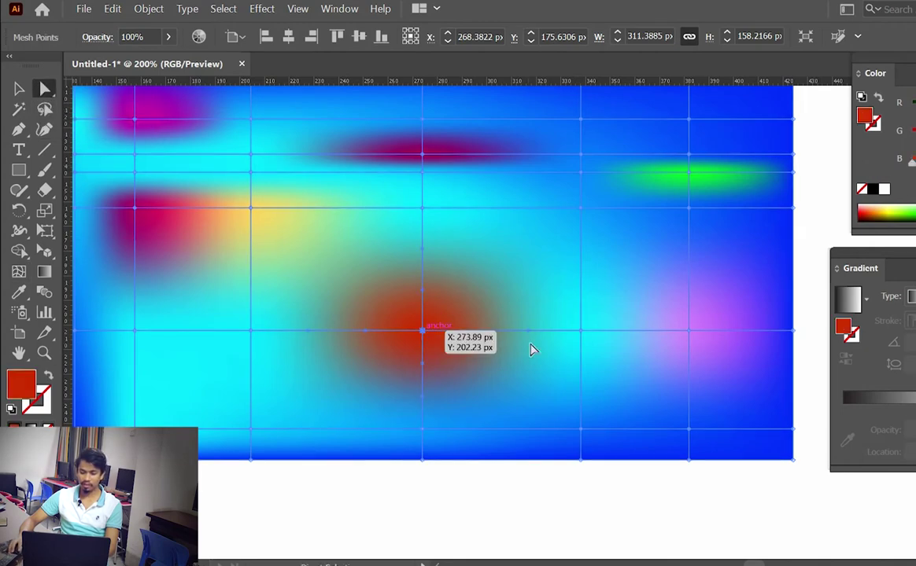
pyautogui.keyDown('shift'); pyautogui.click(583, 332); pyautogui.keyUp('shift')
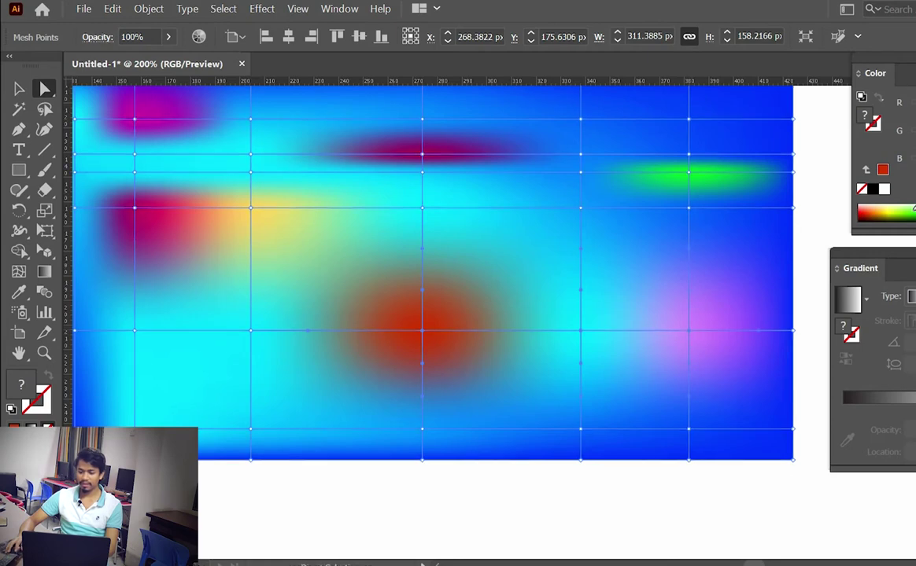
pyautogui.moveTo(897, 213); pyautogui.dragTo(911, 214)
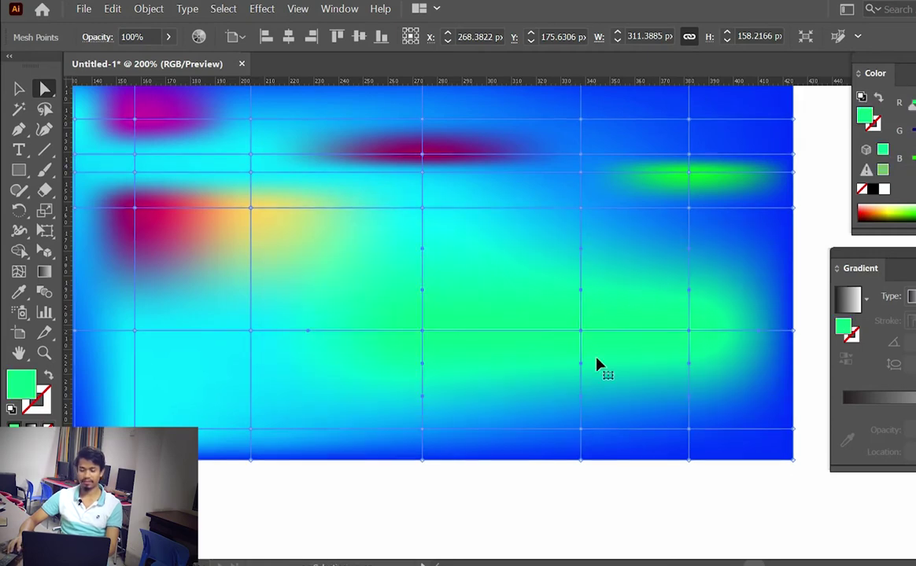
pyautogui.click(605, 491)
pyautogui.scroll(3, 568, 436)
pyautogui.hscroll(-3, 568, 436)
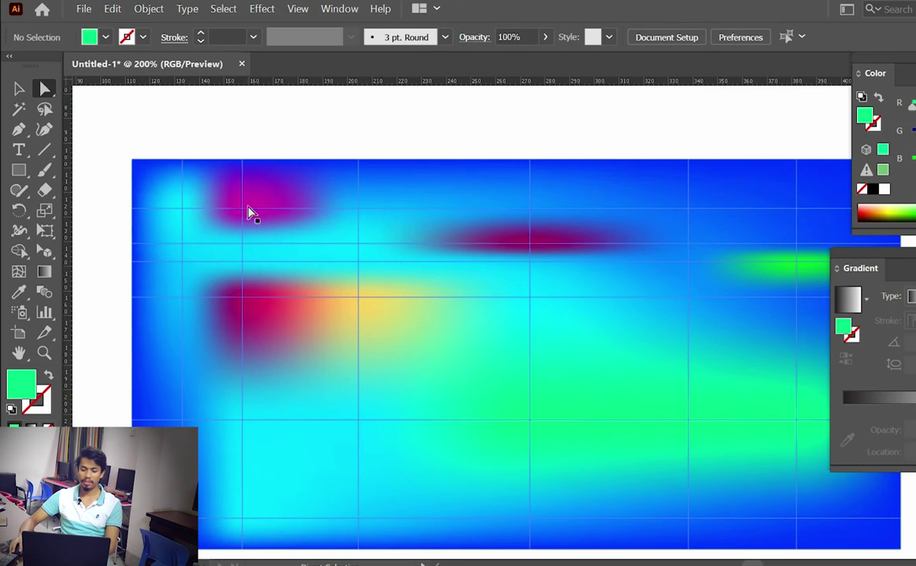
# Recolour the upper-left magenta and top-centre dark magenta blobs bright green
pyautogui.click(243, 211)
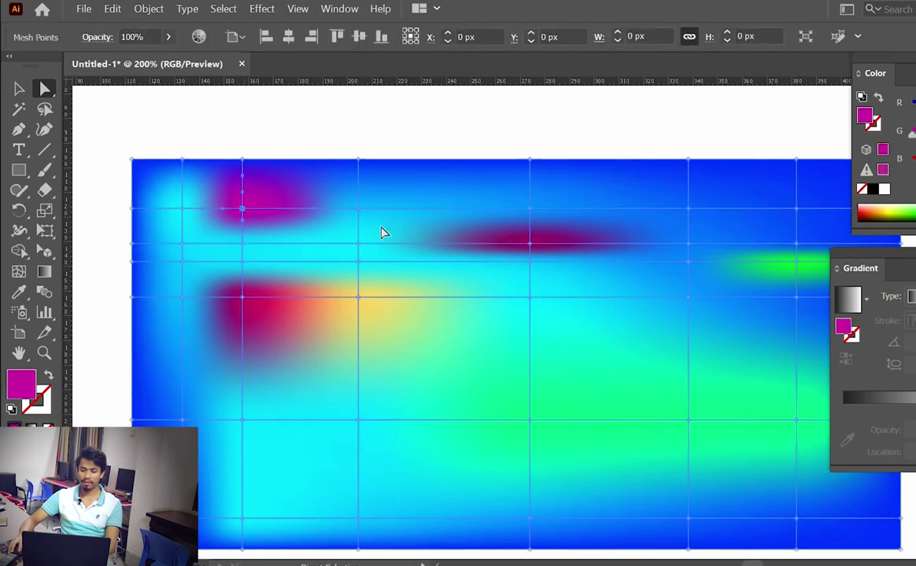
pyautogui.keyDown('shift'); pyautogui.click(531, 244); pyautogui.keyUp('shift')
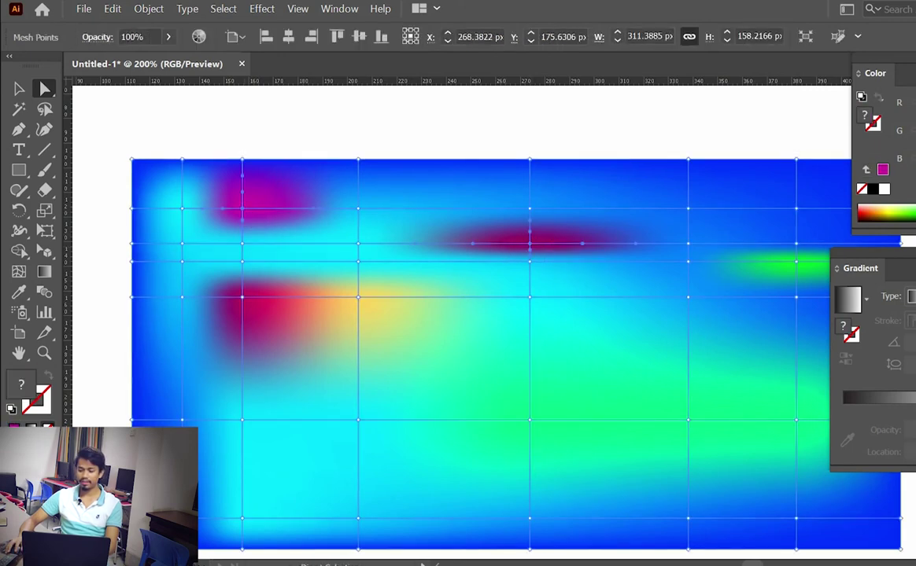
pyautogui.moveTo(904, 213); pyautogui.dragTo(897, 224)
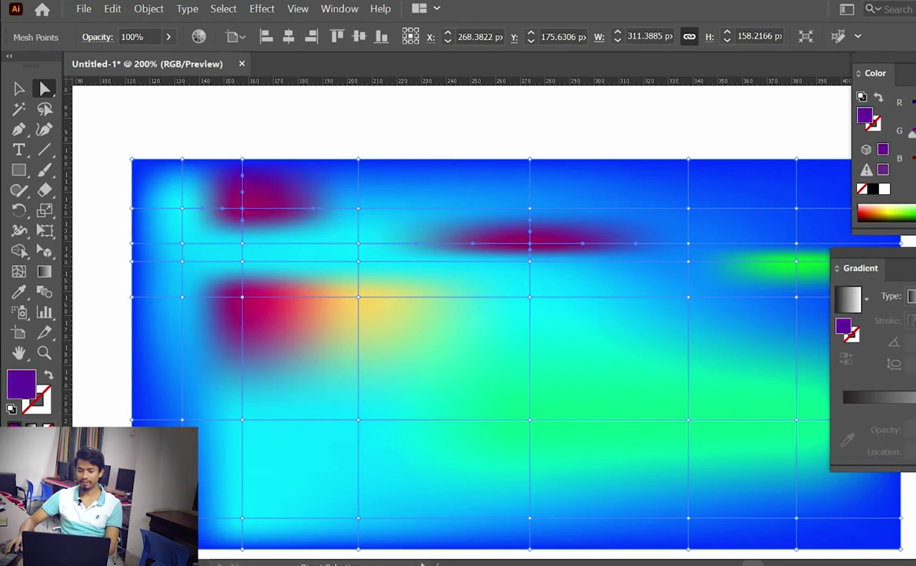
pyautogui.click(897, 212)
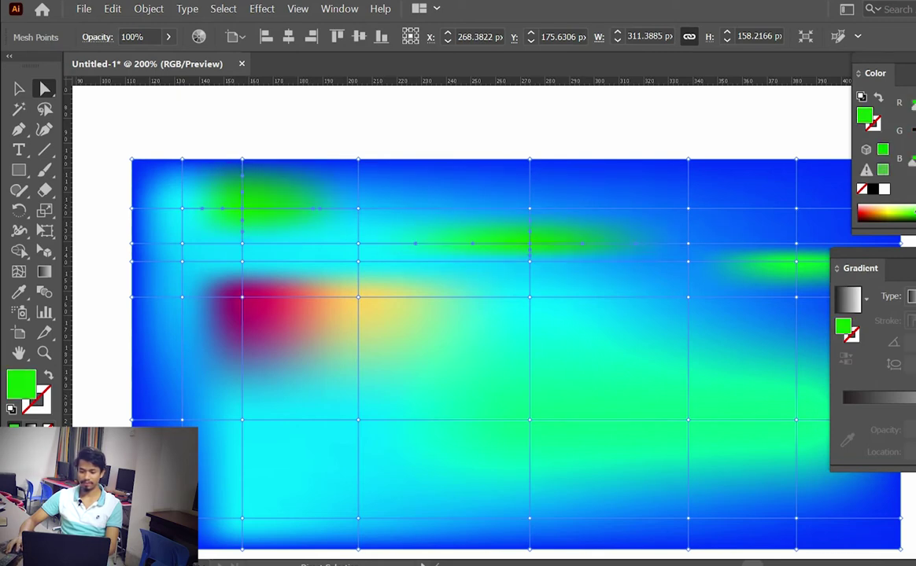
pyautogui.click(464, 122)
pyautogui.moveTo(393, 160); pyautogui.dragTo(334, 191)
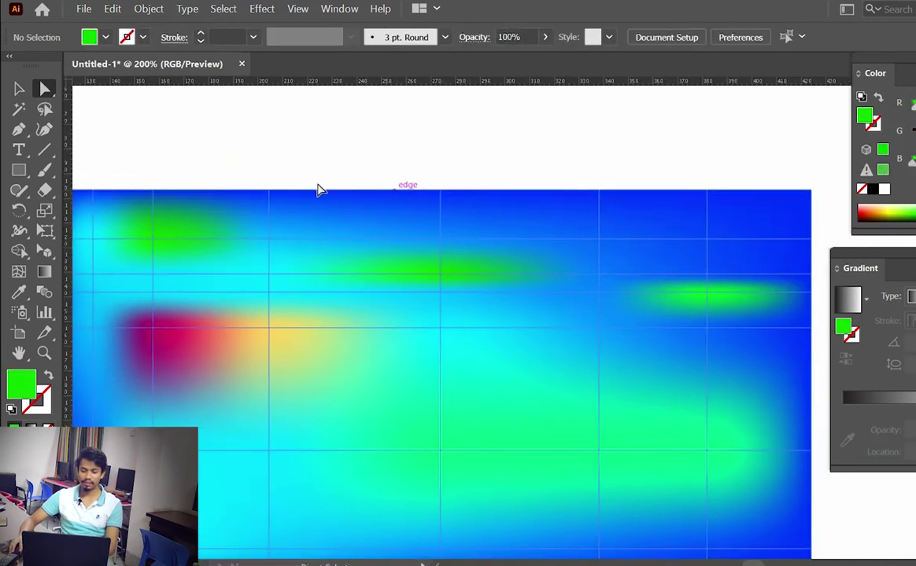
pyautogui.click(692, 207)
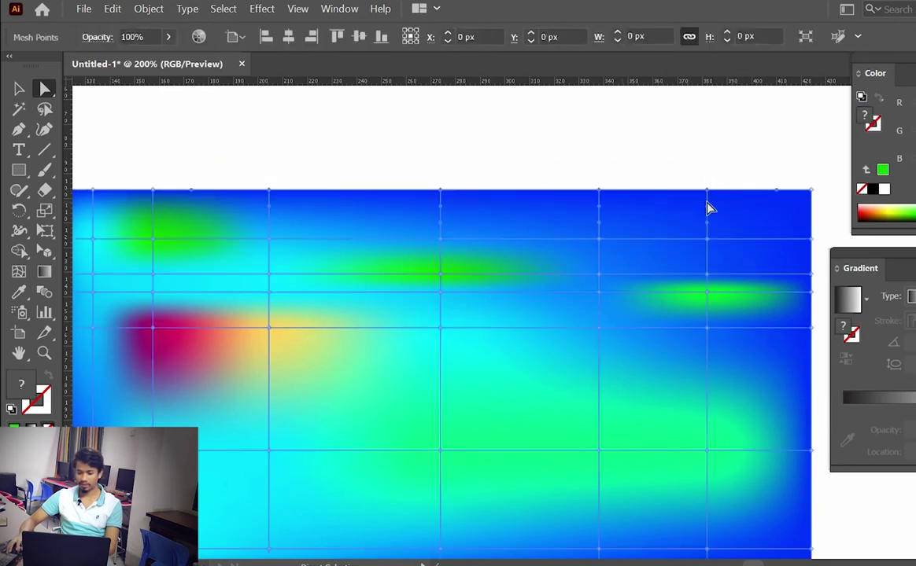
# Turn the top-edge mesh points black, then undo the mesh edits to strip the artwork
pyautogui.click(873, 190)
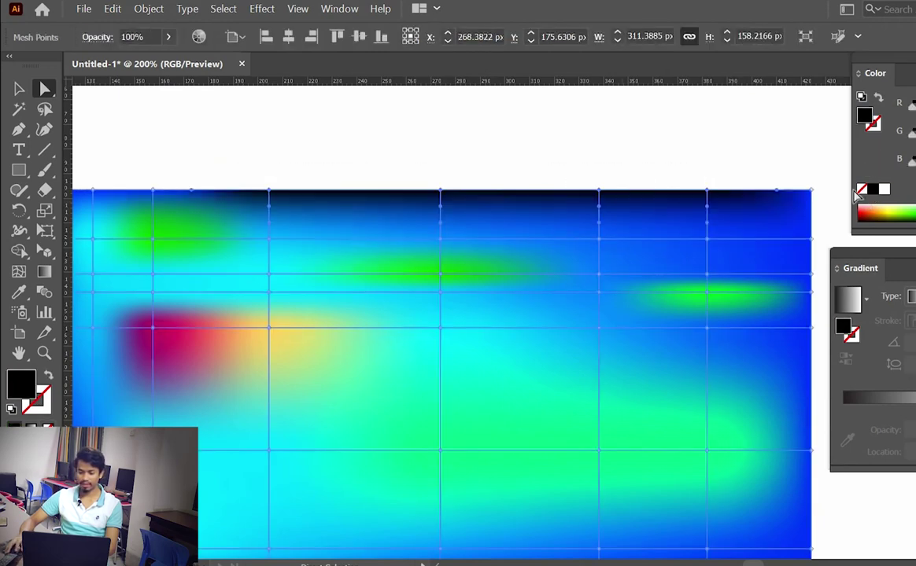
pyautogui.click(564, 137)
pyautogui.moveTo(603, 241)
pyautogui.mouseDown()
pyautogui.moveTo(598, 315)
pyautogui.moveTo(582, 271)
pyautogui.moveTo(688, 228)
pyautogui.mouseUp()
pyautogui.moveTo(583, 290)
pyautogui.mouseDown()
pyautogui.moveTo(602, 360)
pyautogui.moveTo(491, 219)
pyautogui.moveTo(601, 263)
pyautogui.moveTo(572, 247)
pyautogui.mouseUp()
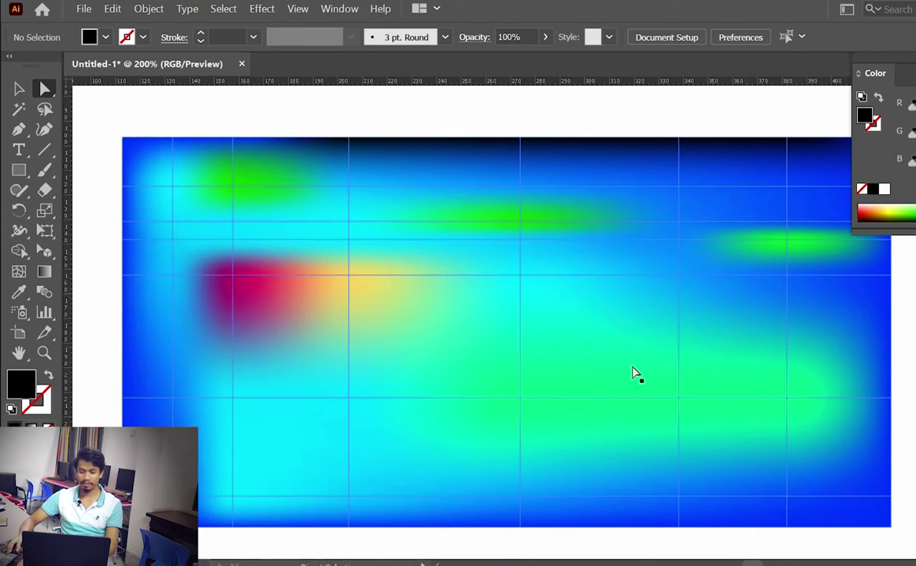
pyautogui.click(616, 334)
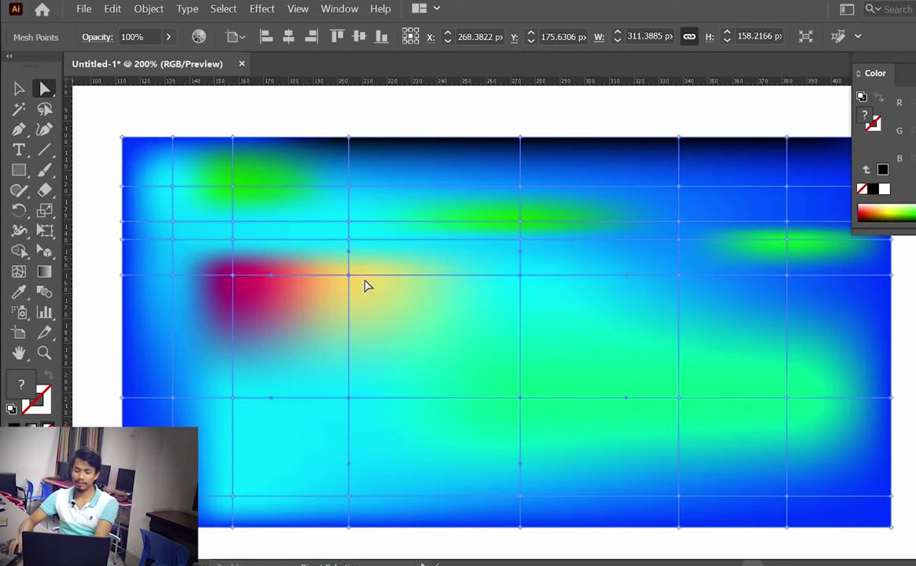
pyautogui.hotkey('ctrl', 'z')
pyautogui.hotkey('ctrl', 'z')
pyautogui.hotkey('ctrl', 'z')
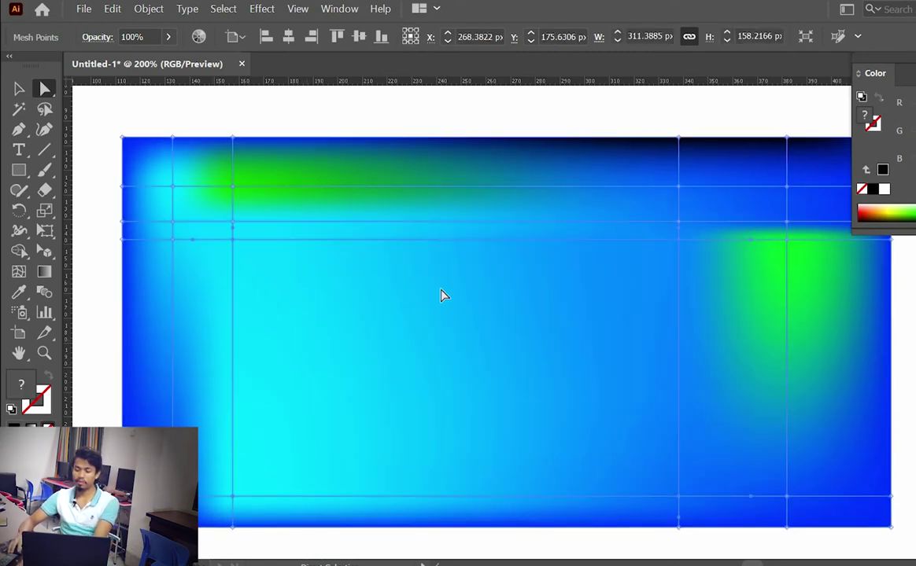
pyautogui.hotkey('ctrl', 'z')
pyautogui.hotkey('ctrl', 'z')
pyautogui.hotkey('ctrl', 'z')
pyautogui.hotkey('ctrl', 'z')
pyautogui.hotkey('ctrl', 'z')
pyautogui.hotkey('ctrl', 'z')
pyautogui.hotkey('ctrl', 'z')
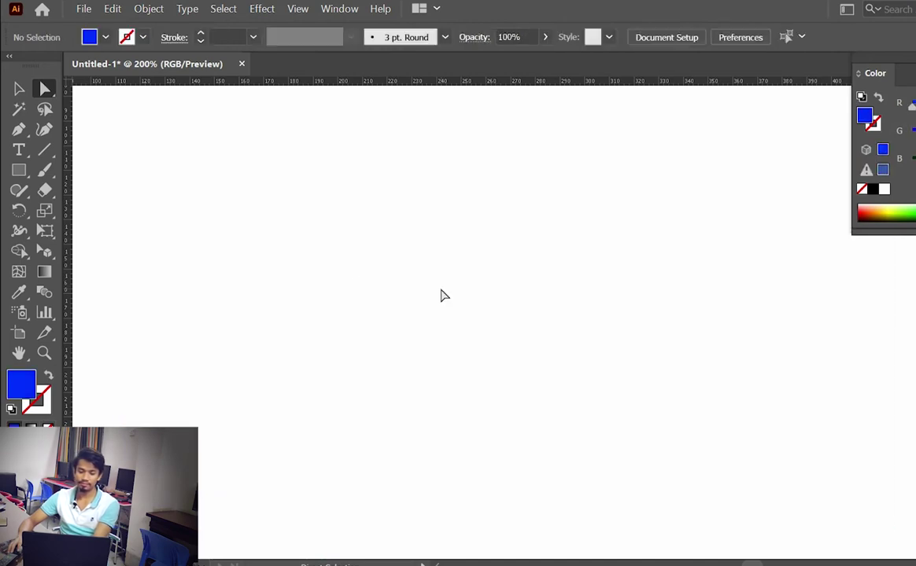
# Draw a blue circle, then move it up-left and enlarge it in the artboard's middle
pyautogui.moveTo(20, 170); pyautogui.dragTo(86, 211)
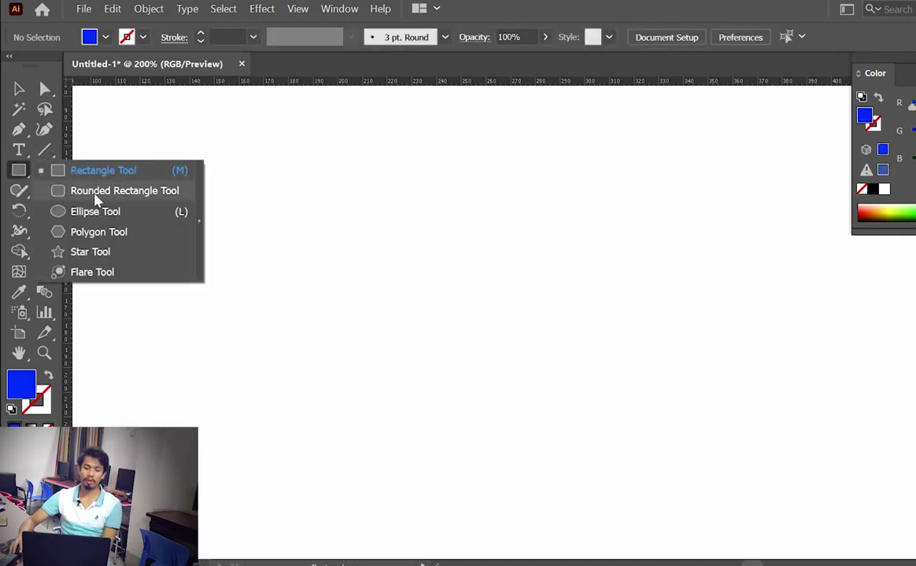
pyautogui.moveTo(459, 246); pyautogui.dragTo(691, 463)
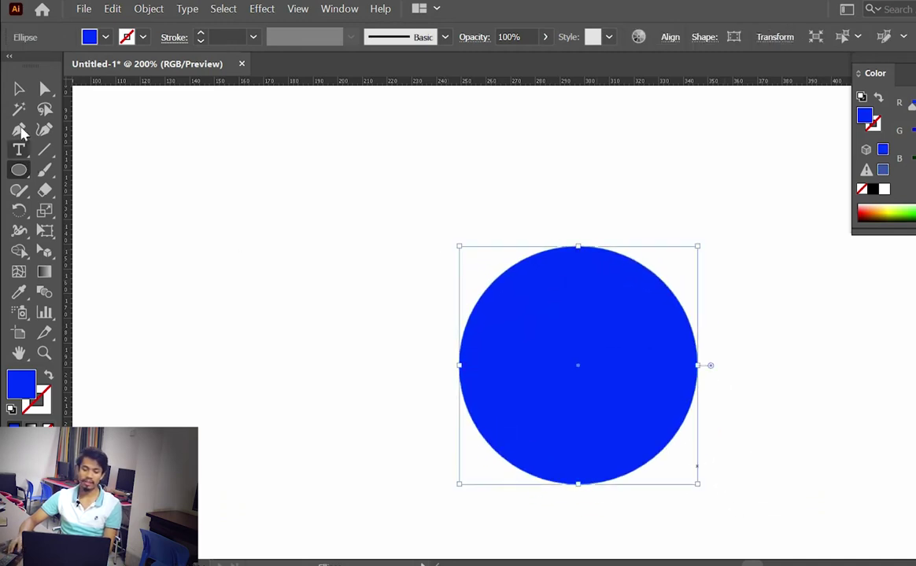
pyautogui.click(19, 89)
pyautogui.moveTo(578, 362)
pyautogui.mouseDown()
pyautogui.moveTo(460, 265)
pyautogui.moveTo(542, 318)
pyautogui.mouseUp()
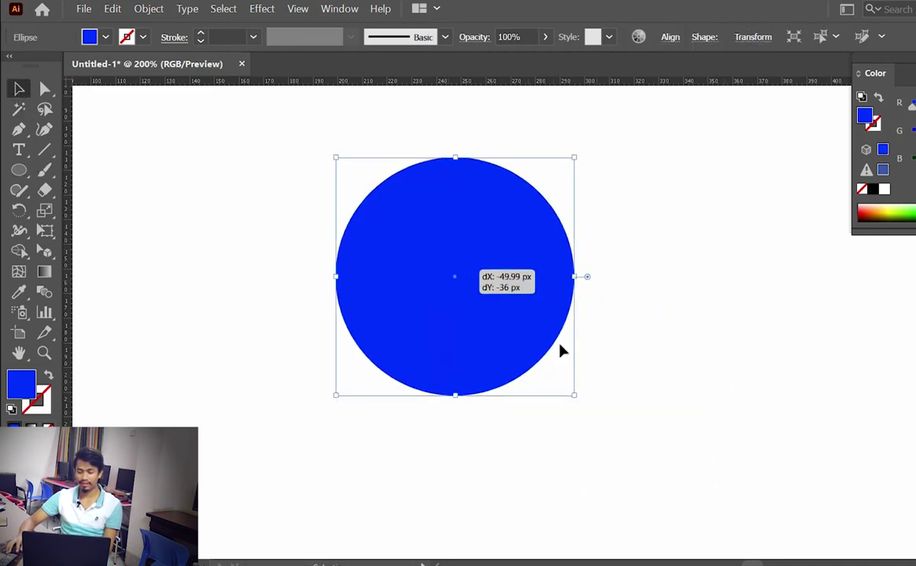
pyautogui.moveTo(575, 396); pyautogui.dragTo(665, 482)
pyautogui.click(713, 424)
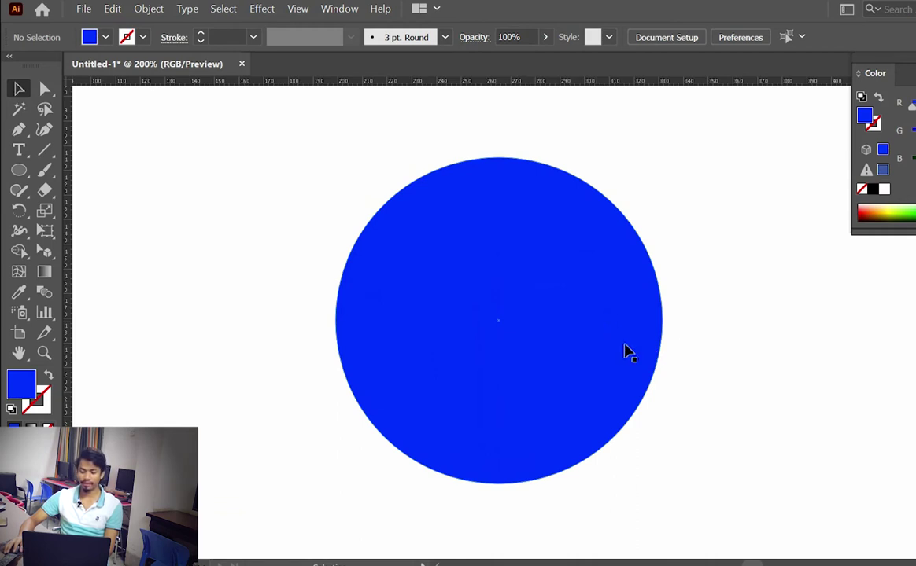
pyautogui.click(560, 301)
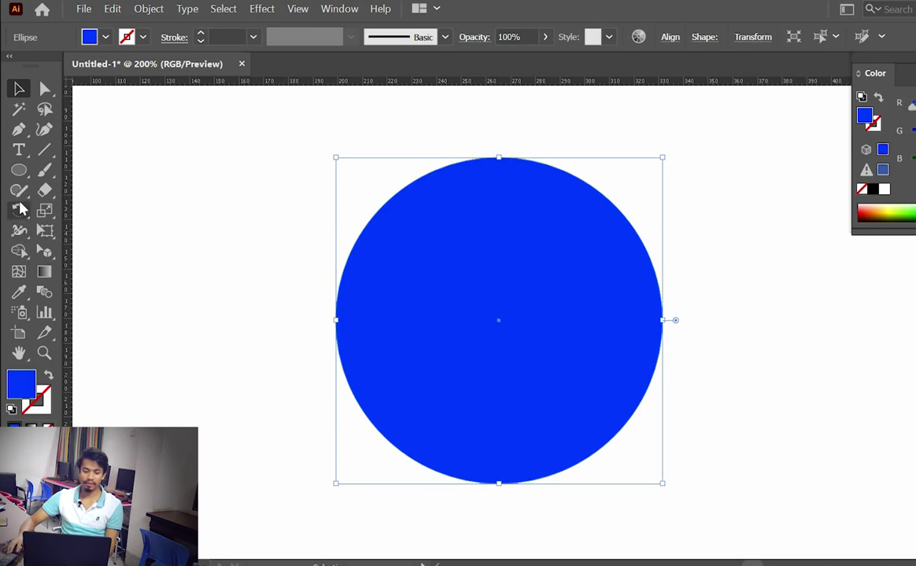
pyautogui.click(19, 272)
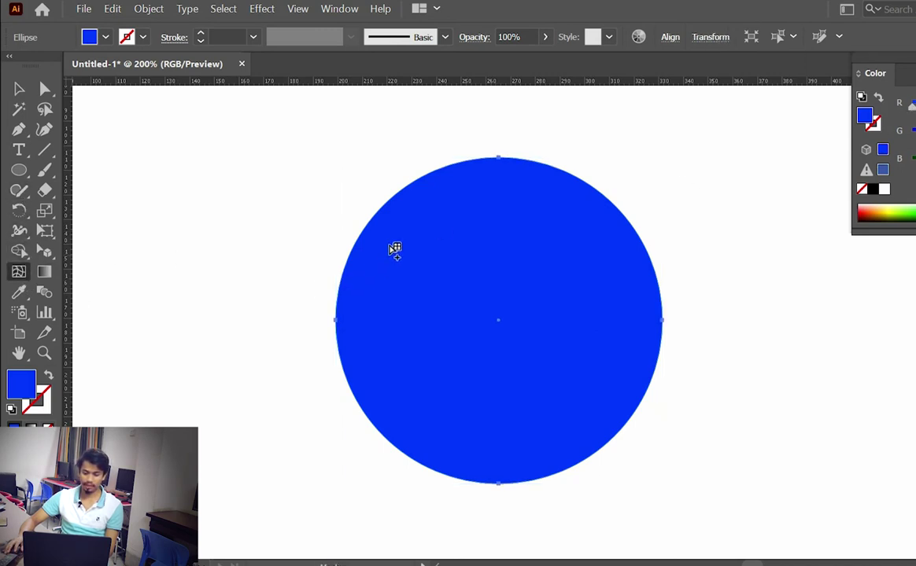
# Add mesh points to the circle, colouring the upper-left and lower-right points cyan
pyautogui.click(436, 220)
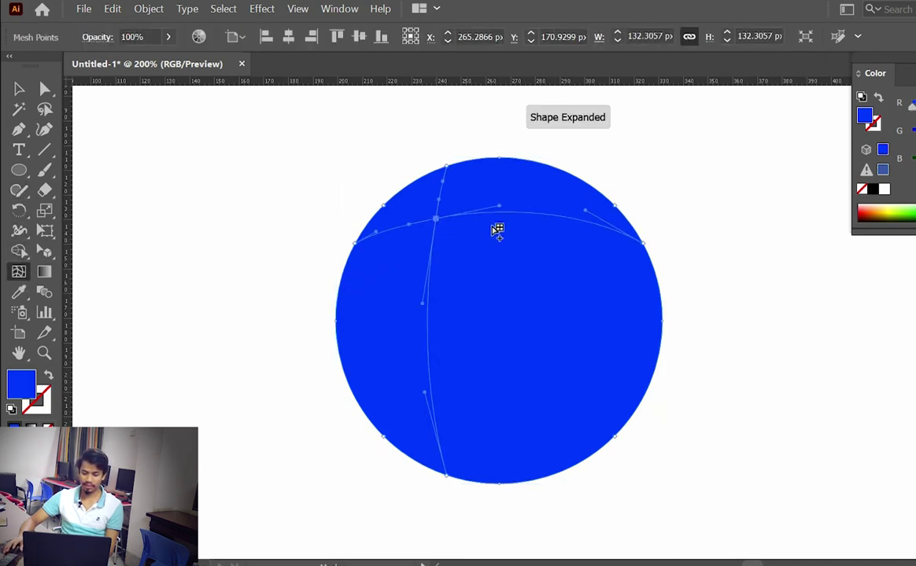
pyautogui.click(437, 221)
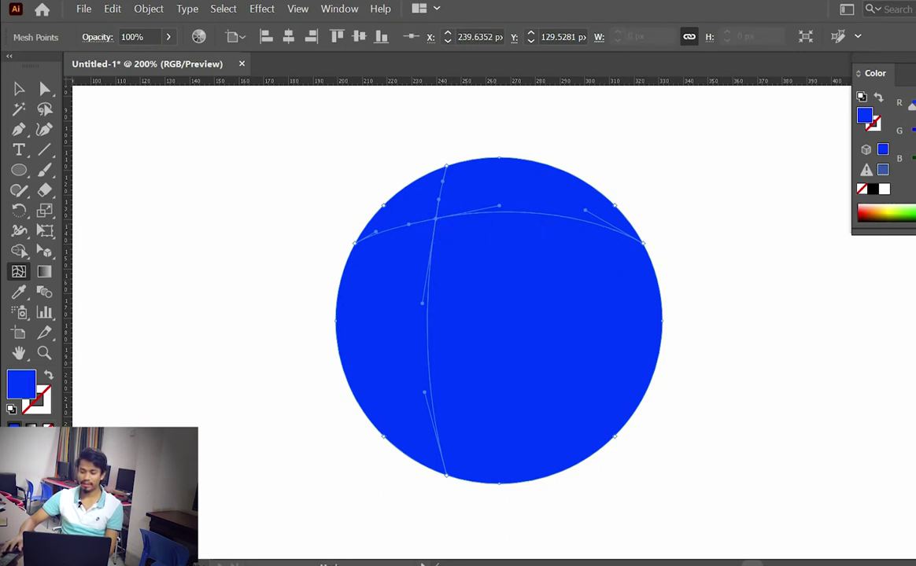
pyautogui.click(913, 214)
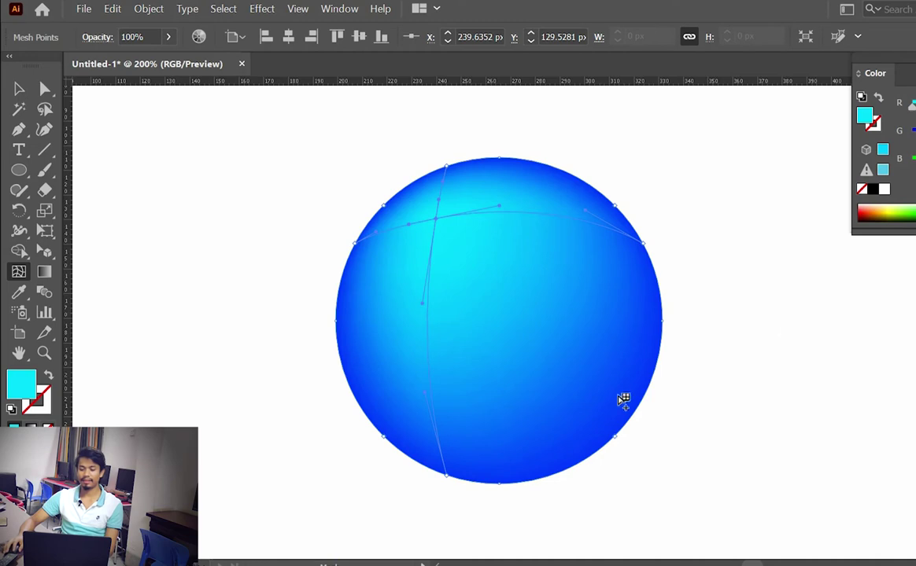
pyautogui.click(548, 410)
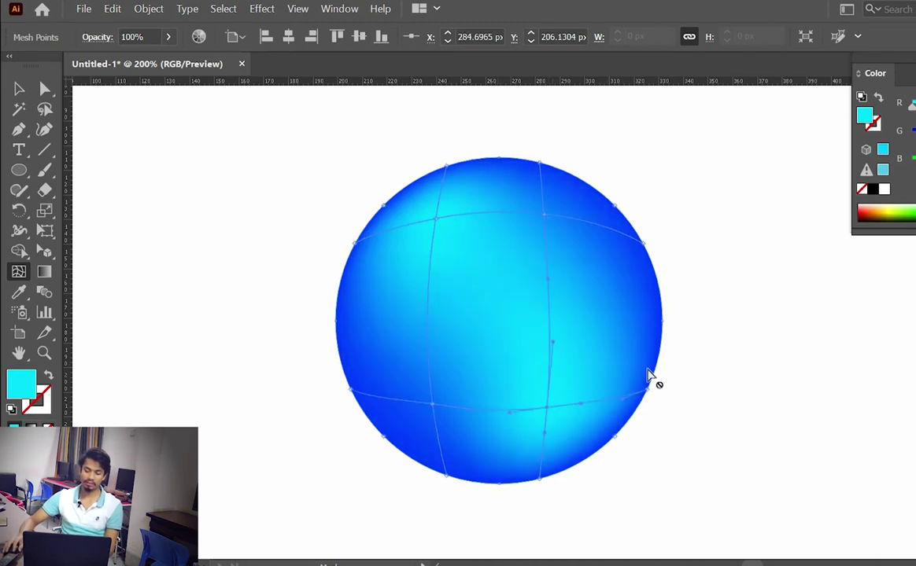
pyautogui.keyDown('ctrl'); pyautogui.click(724, 330); pyautogui.keyUp('ctrl')
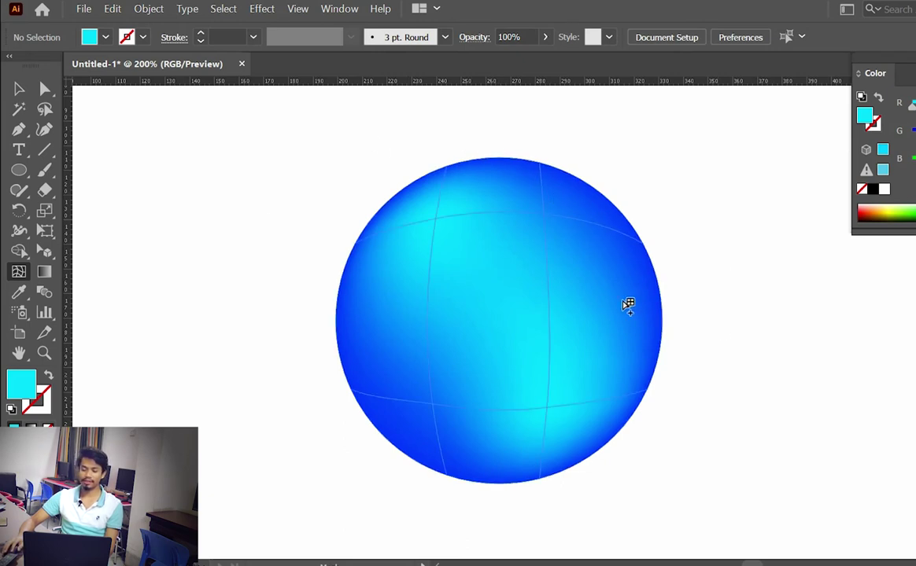
# Undo and redo the last mesh edit to compare the sphere's shading
pyautogui.hotkey('ctrl', 'z')
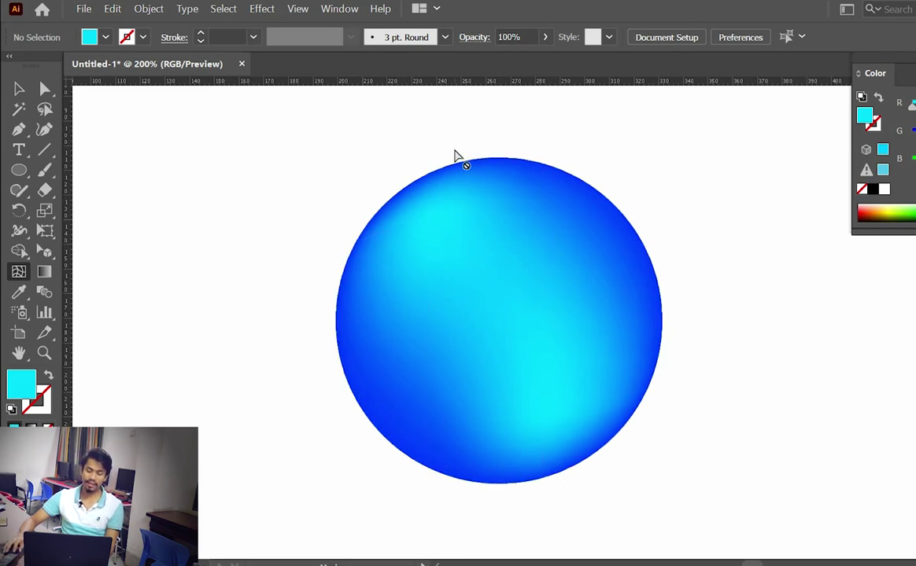
pyautogui.hotkey('ctrl', 'shift', 'z')
pyautogui.hotkey('ctrl', 'z')
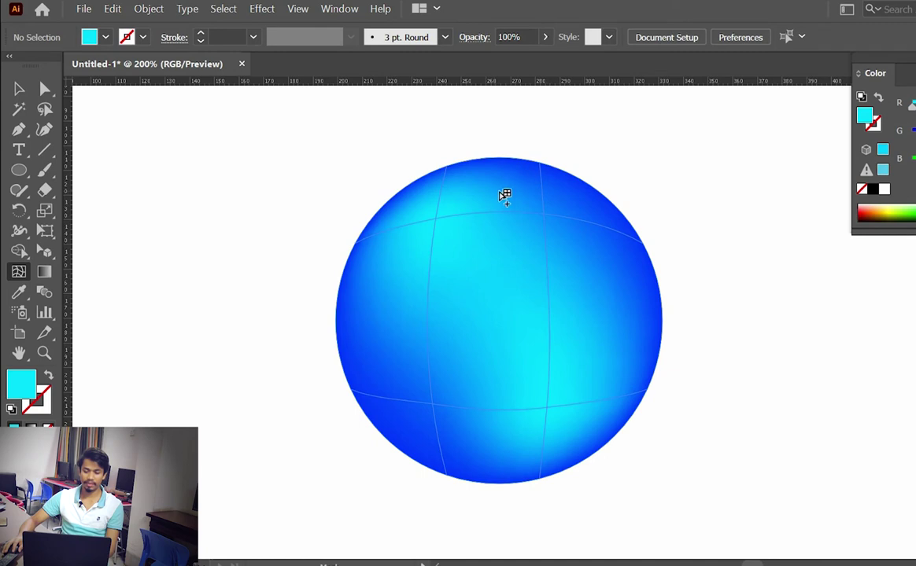
pyautogui.hotkey('ctrl', 'z')
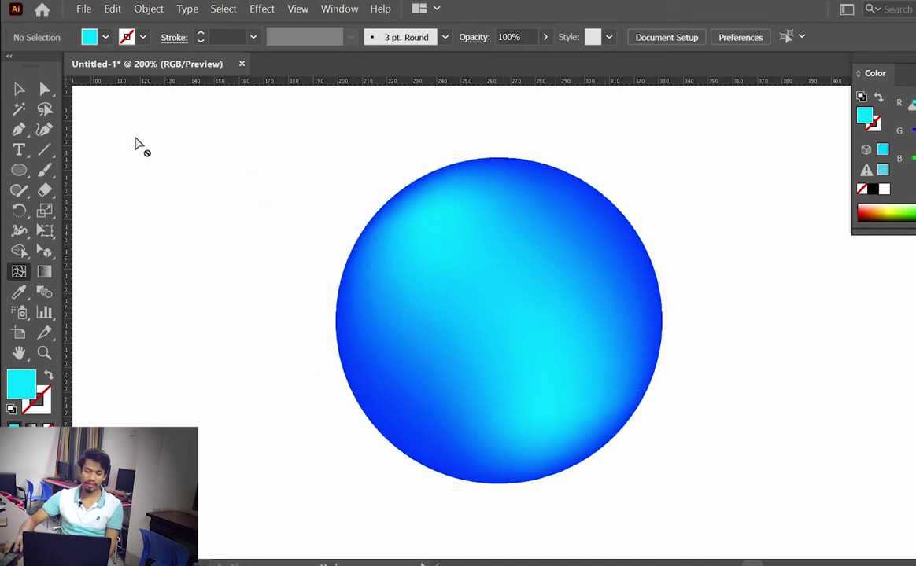
# Lasso-select all of the sphere's outer rim mesh points and colour them black
pyautogui.click(47, 111)
pyautogui.moveTo(422, 193); pyautogui.dragTo(424, 423)
pyautogui.moveTo(486, 449)
pyautogui.mouseDown()
pyautogui.moveTo(486, 140)
pyautogui.moveTo(680, 487)
pyautogui.moveTo(361, 396)
pyautogui.moveTo(562, 495)
pyautogui.moveTo(298, 417)
pyautogui.moveTo(462, 137)
pyautogui.moveTo(446, 173)
pyautogui.moveTo(442, 167)
pyautogui.mouseUp()
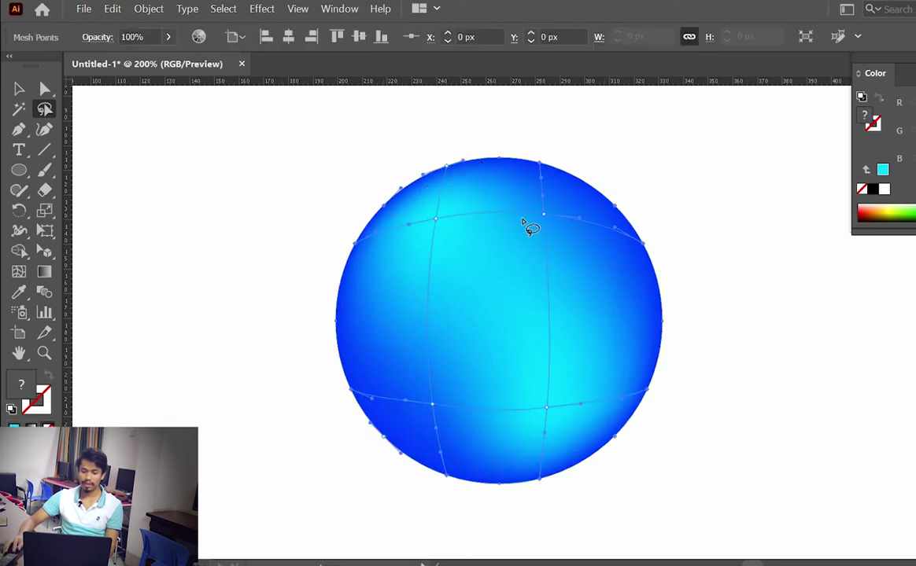
pyautogui.click(873, 194)
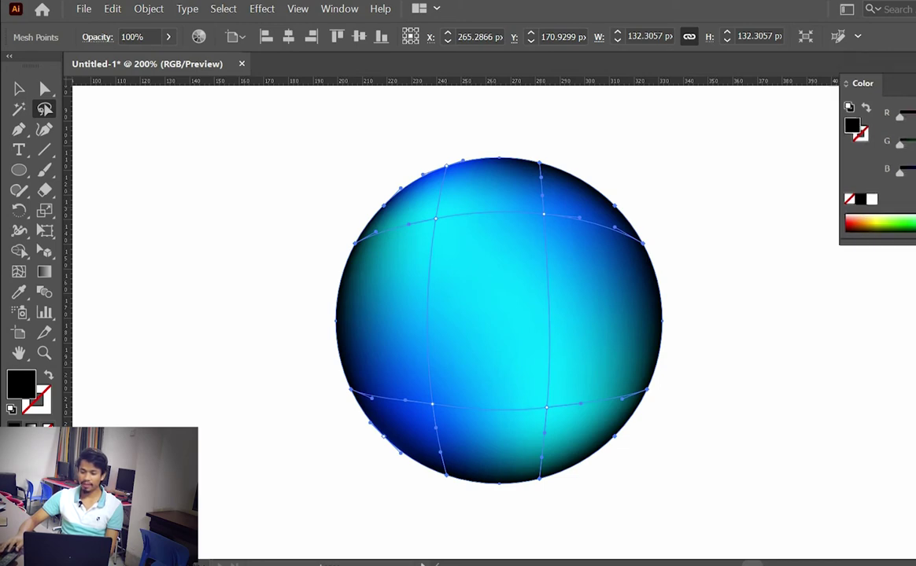
# Switch the Color panel to HSB and raise Brightness to a dark grey, then deselect
pyautogui.moveTo(875, 73); pyautogui.dragTo(834, 117)
pyautogui.click(912, 116)
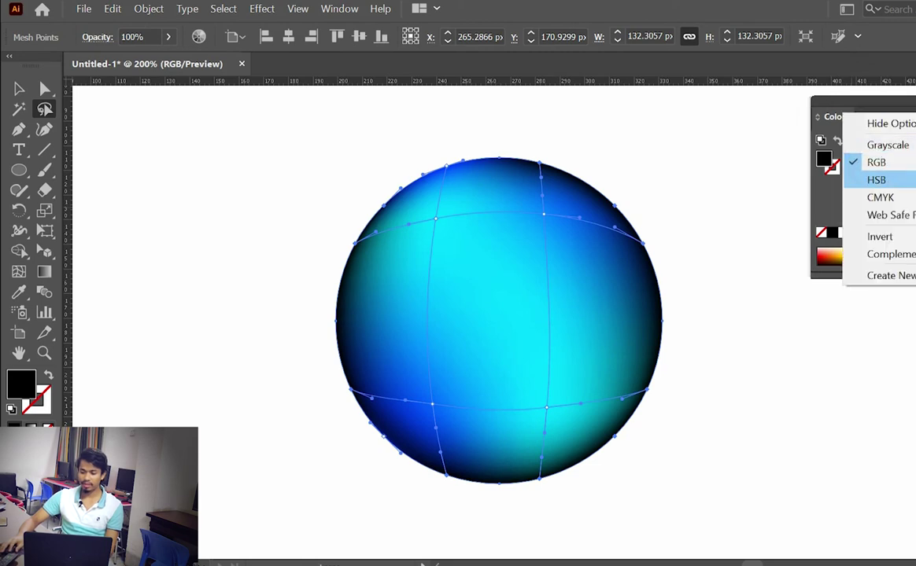
pyautogui.click(875, 180)
pyautogui.moveTo(872, 206); pyautogui.dragTo(898, 211)
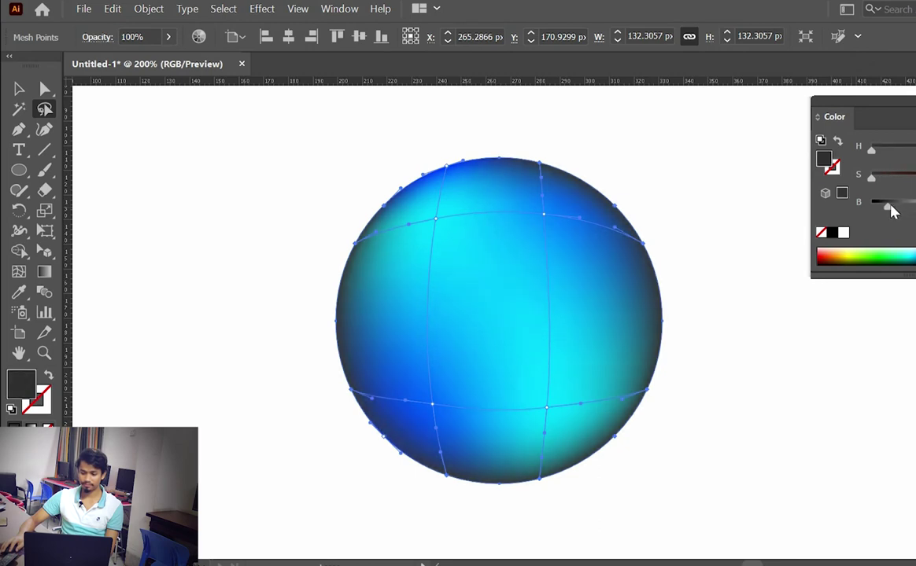
pyautogui.click(751, 402)
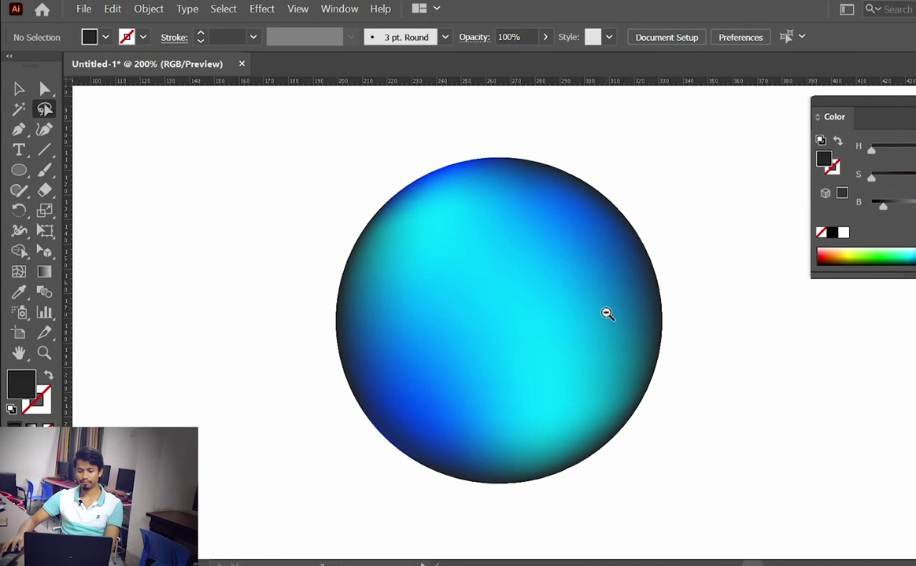
# Zoom out, select the whole shaded sphere mesh object and delete it
pyautogui.hotkey('ctrl', '1')
pyautogui.scroll(1, 543, 299)
pyautogui.scroll(-2, 540, 307)
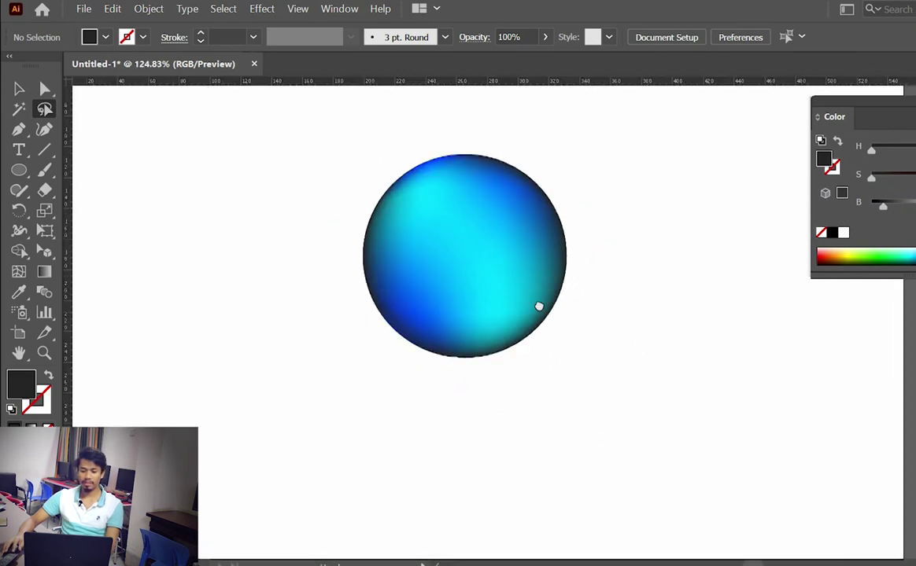
pyautogui.scroll(-1, 542, 322)
pyautogui.scroll(1, 543, 338)
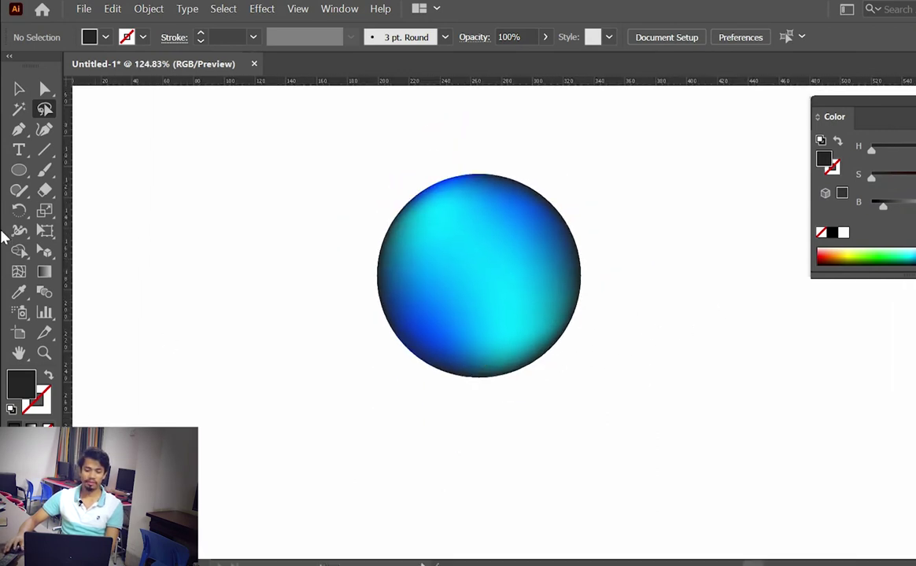
pyautogui.click(19, 90)
pyautogui.click(524, 281)
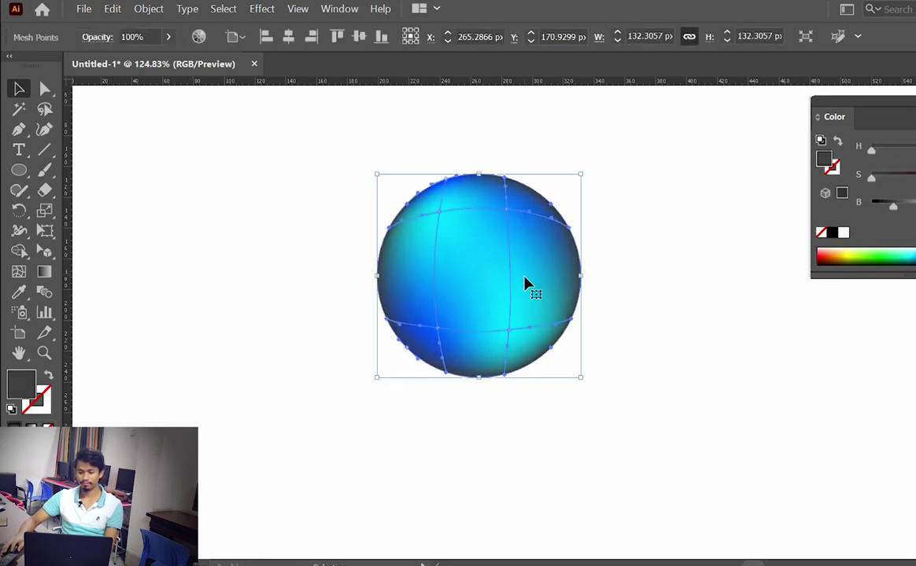
pyautogui.press('Delete')
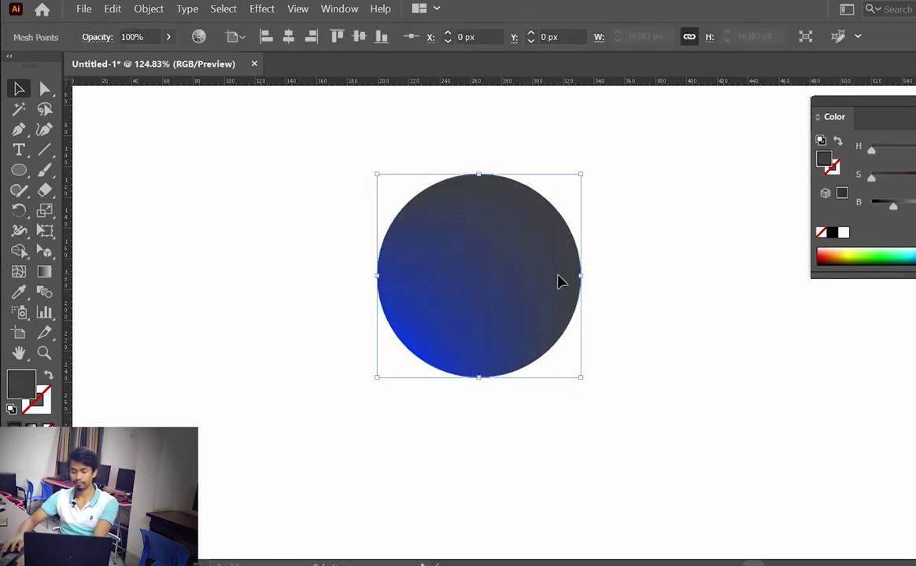
pyautogui.press('Delete')
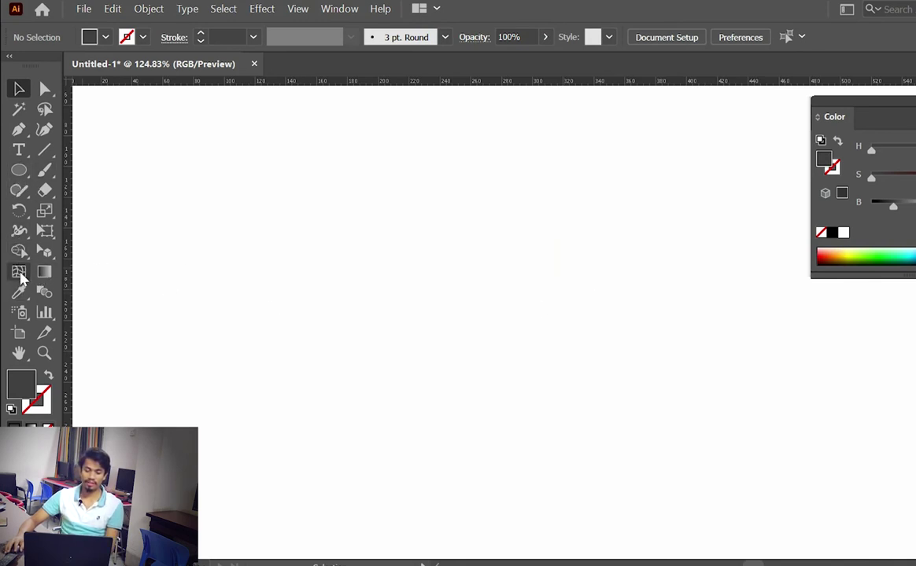
pyautogui.click(26, 171)
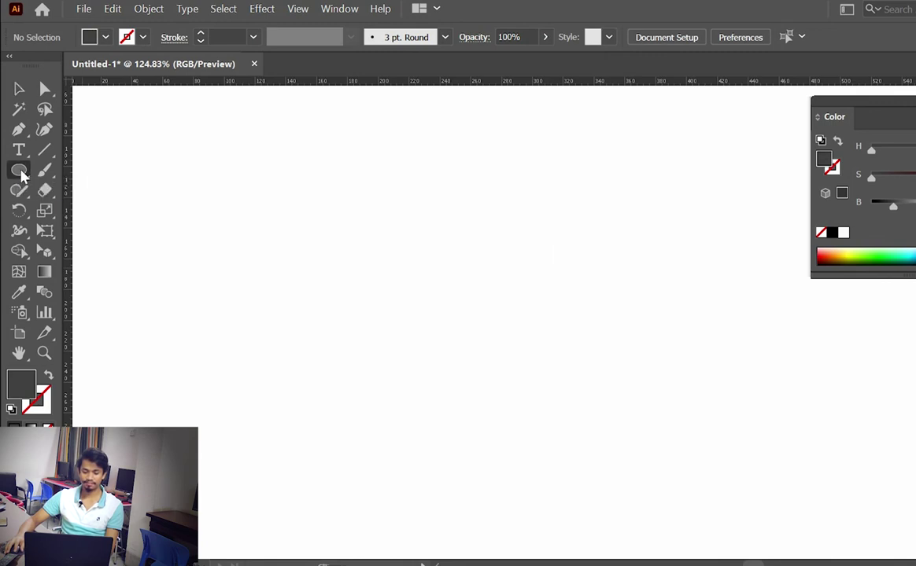
# Draw a tall dark grey rectangle and a wide rectangle overlapping its right side
pyautogui.click(160, 175)
pyautogui.moveTo(282, 198); pyautogui.dragTo(340, 384)
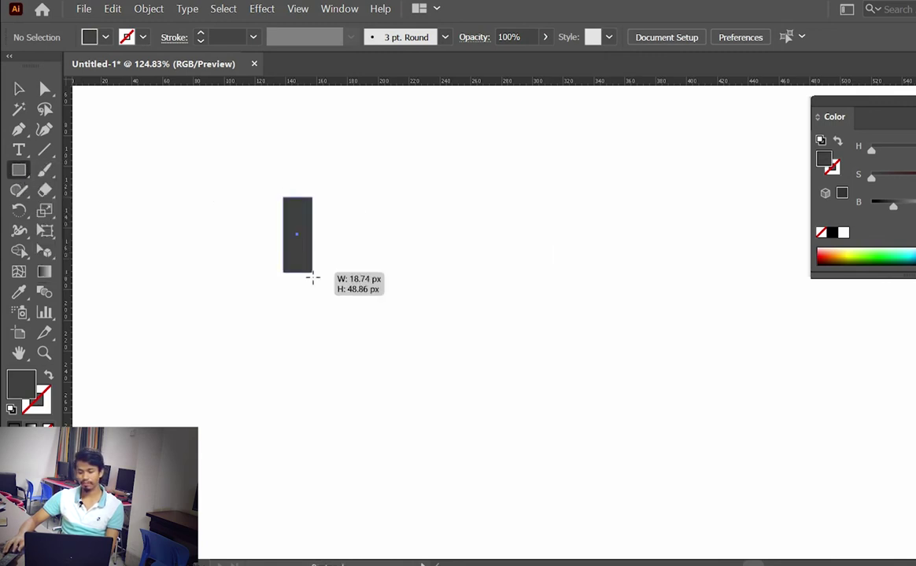
pyautogui.moveTo(315, 260); pyautogui.dragTo(454, 312)
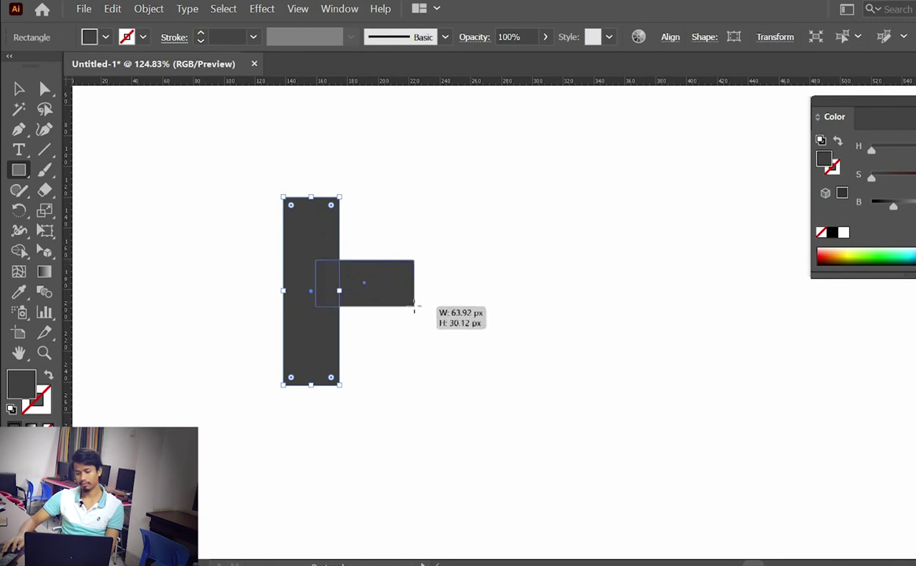
# Select both rectangles and merge them into one T-shaped path with Shape Builder
pyautogui.click(21, 89)
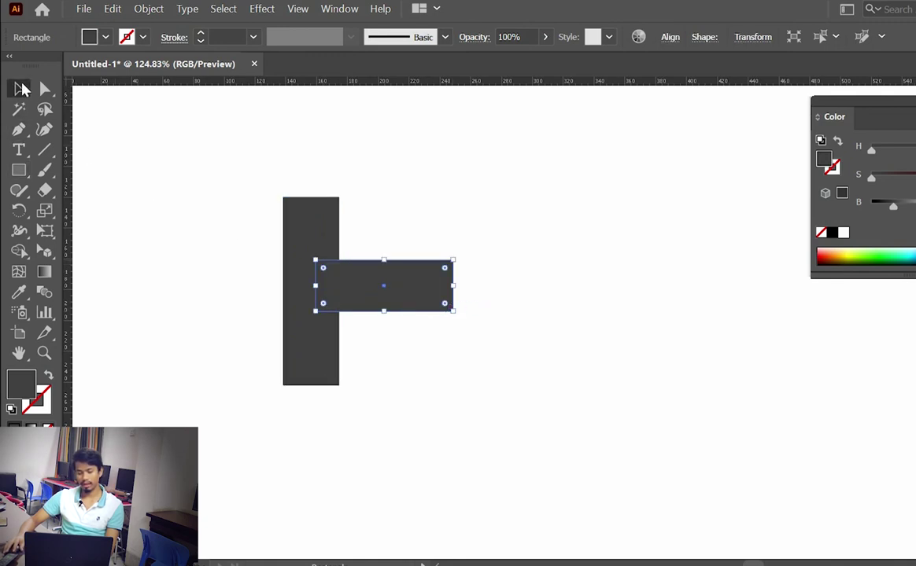
pyautogui.moveTo(231, 180); pyautogui.dragTo(435, 382)
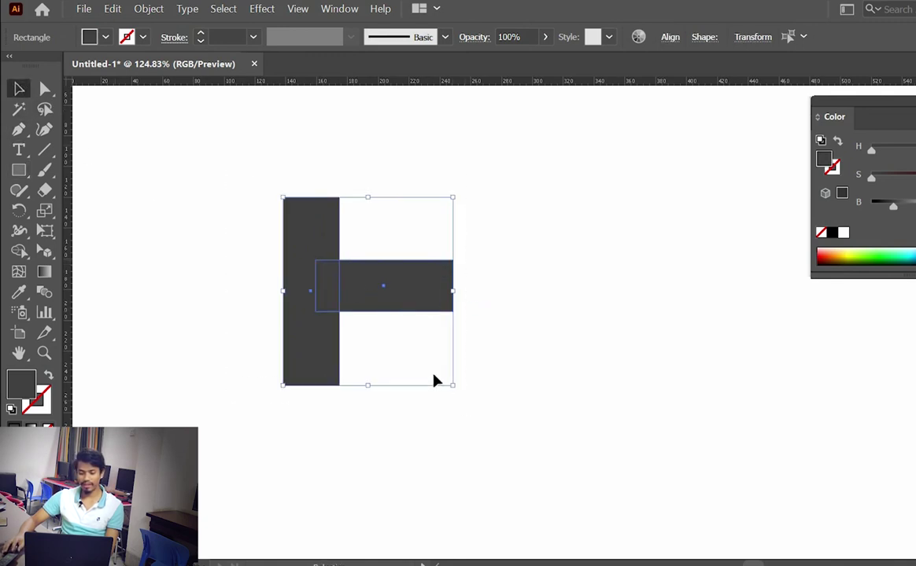
pyautogui.click(19, 251)
pyautogui.moveTo(333, 293); pyautogui.dragTo(385, 306)
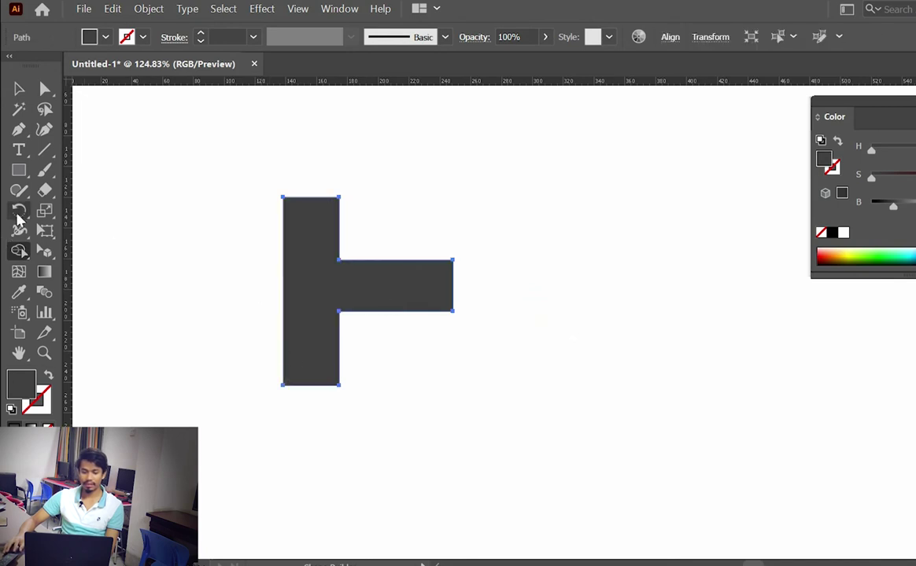
pyautogui.click(19, 271)
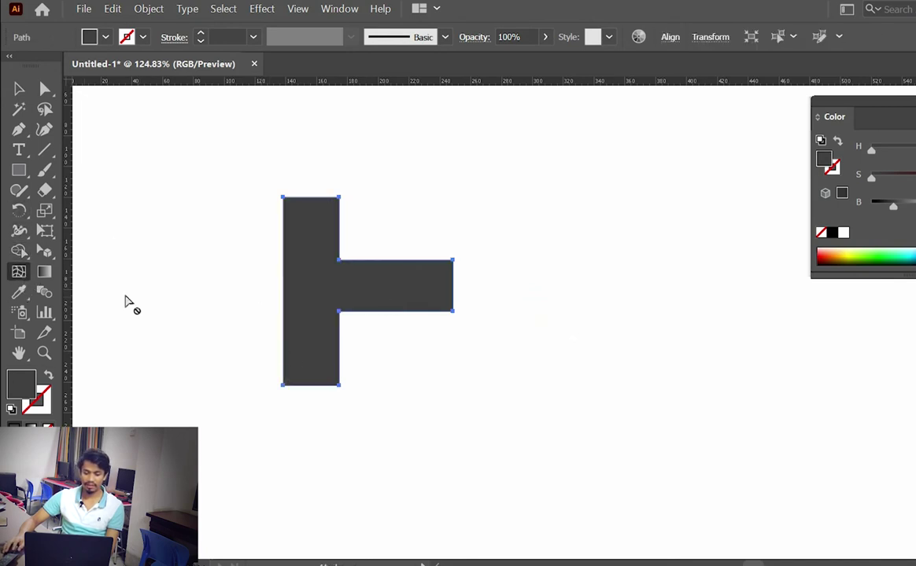
# Zoom in on the T shape and add a gradient mesh point inside it
pyautogui.click(304, 281)
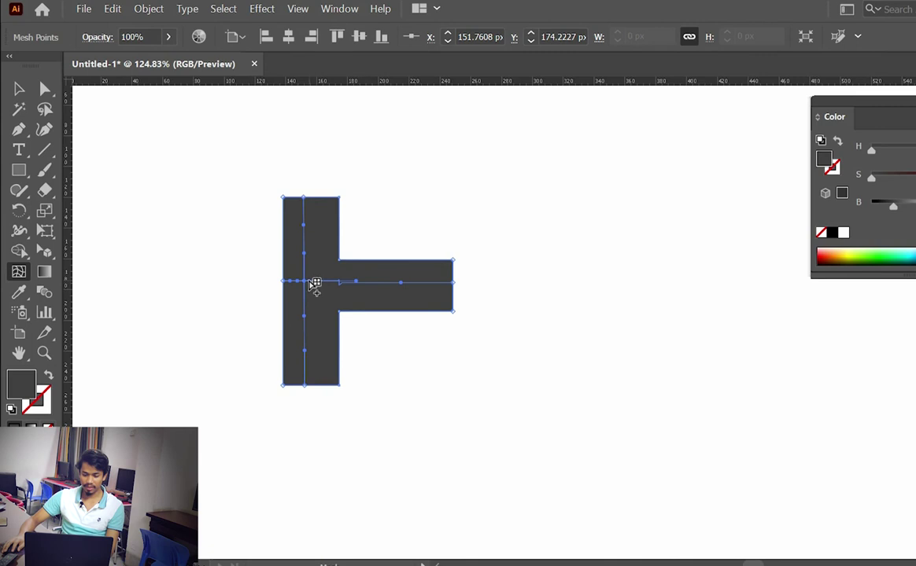
pyautogui.click(334, 281)
pyautogui.hotkey('ctrl', 'z')
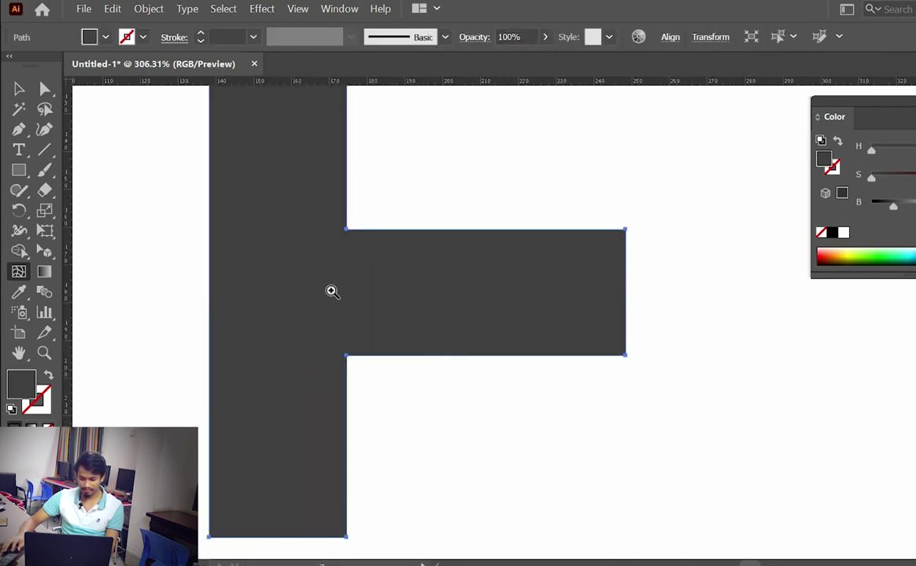
pyautogui.click(331, 291)
pyautogui.click(487, 317)
pyautogui.moveTo(546, 327)
pyautogui.mouseDown()
pyautogui.moveTo(429, 347)
pyautogui.moveTo(567, 381)
pyautogui.mouseUp()
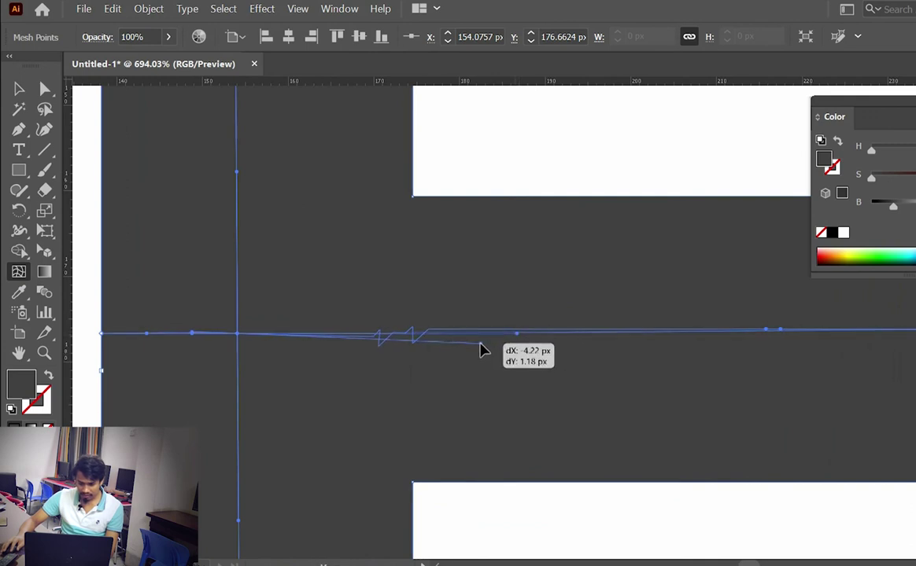
# Bend and angle the horizontal mesh line into the arm, then colour its point yellow
pyautogui.moveTo(518, 338); pyautogui.dragTo(488, 356)
pyautogui.moveTo(777, 334); pyautogui.dragTo(527, 382)
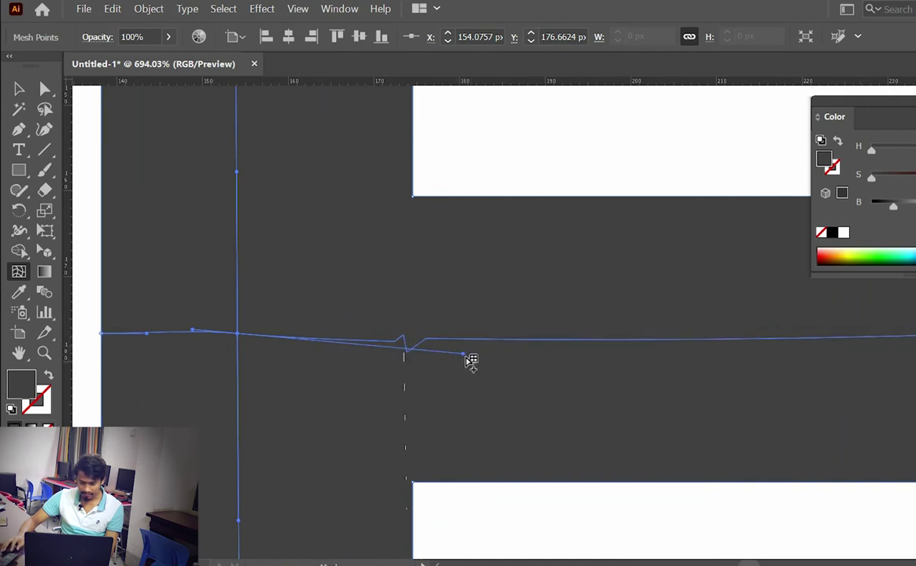
pyautogui.moveTo(464, 355)
pyautogui.mouseDown()
pyautogui.moveTo(749, 285)
pyautogui.moveTo(767, 353)
pyautogui.mouseUp()
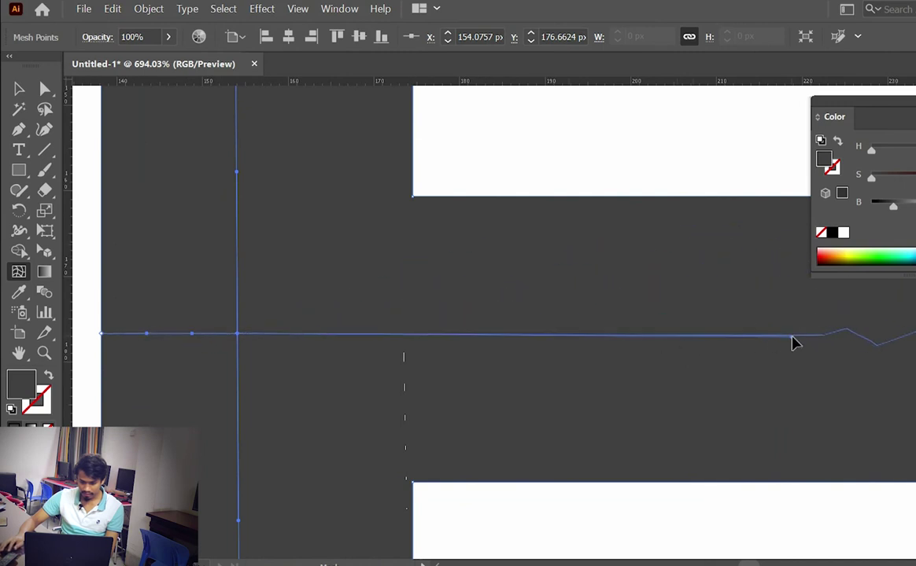
pyautogui.moveTo(767, 353); pyautogui.dragTo(727, 411)
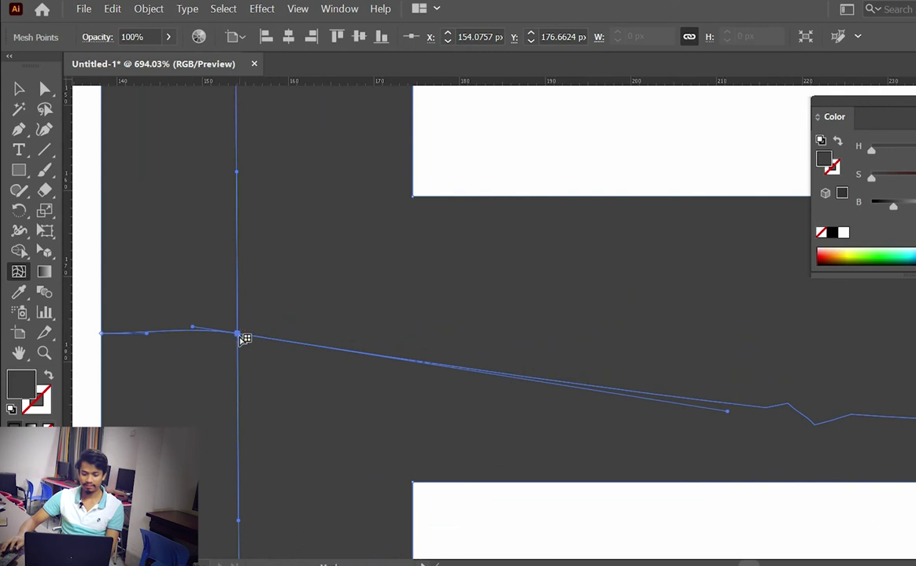
pyautogui.click(848, 252)
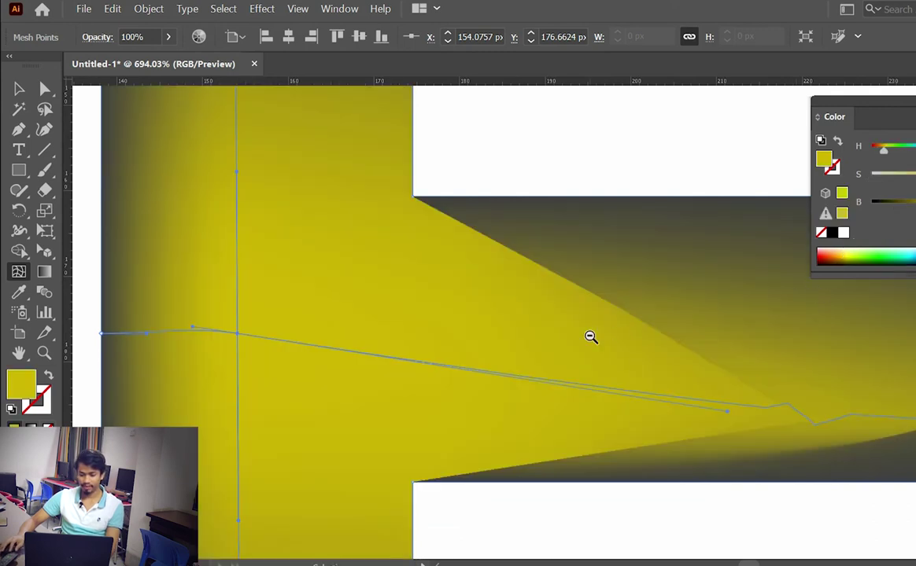
# At 200% zoom, curve the mesh line and handles toward the arm's lower edge, then deselect
pyautogui.hotkey('ctrl', '-')
pyautogui.hotkey('ctrl', '-')
pyautogui.hotkey('ctrl', '-')
pyautogui.hotkey('ctrl', '-')
pyautogui.hscroll(2, 706, 369)
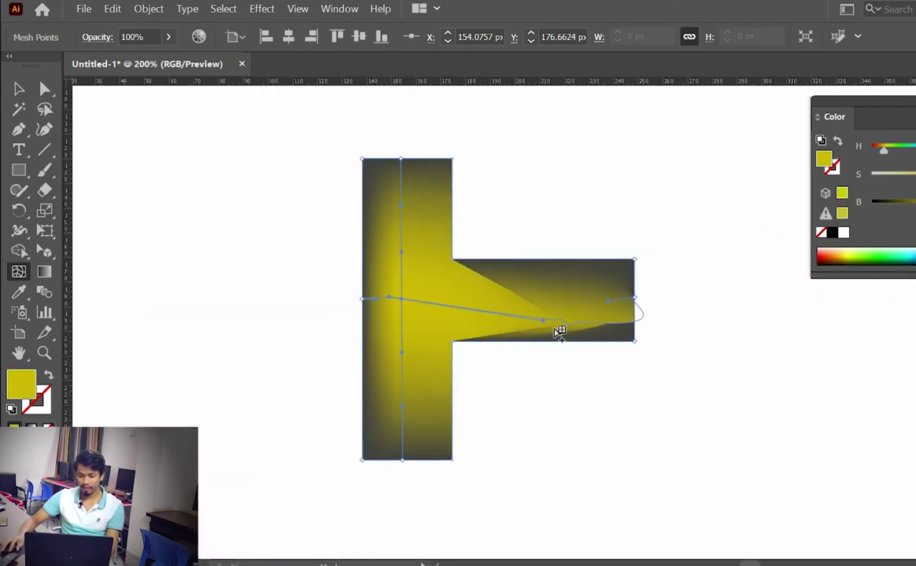
pyautogui.moveTo(411, 291); pyautogui.dragTo(476, 262)
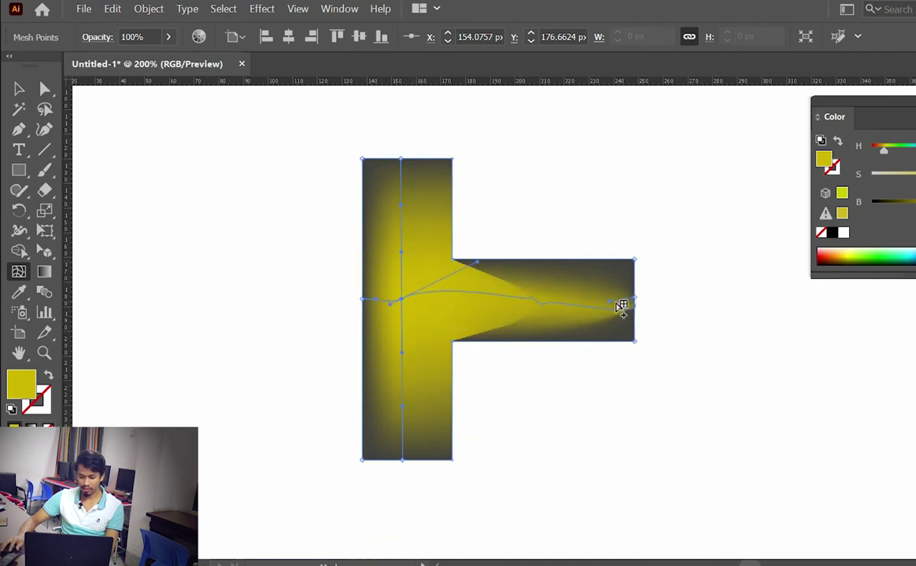
pyautogui.moveTo(597, 309)
pyautogui.mouseDown()
pyautogui.moveTo(554, 315)
pyautogui.moveTo(561, 311)
pyautogui.mouseUp()
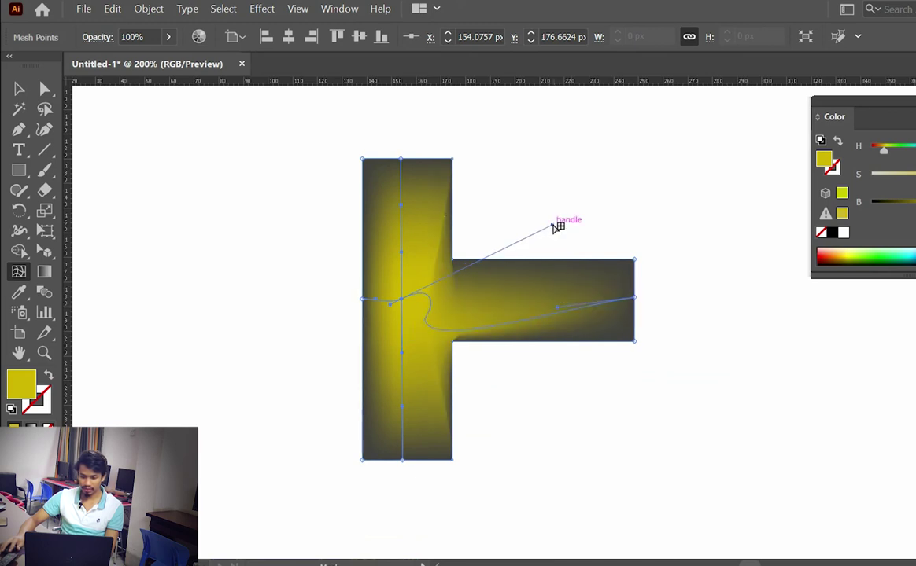
pyautogui.moveTo(553, 226)
pyautogui.mouseDown()
pyautogui.moveTo(527, 229)
pyautogui.moveTo(535, 189)
pyautogui.mouseUp()
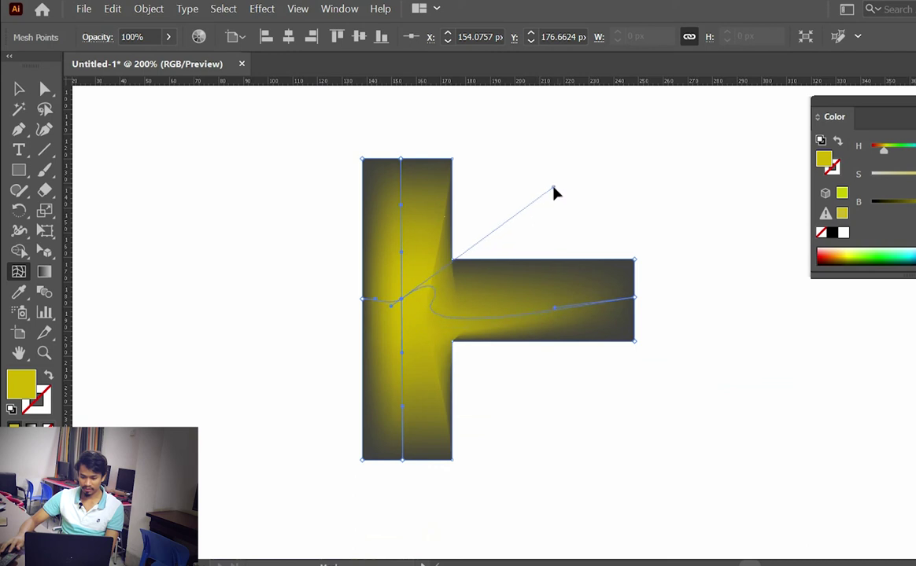
pyautogui.moveTo(563, 313); pyautogui.dragTo(622, 340)
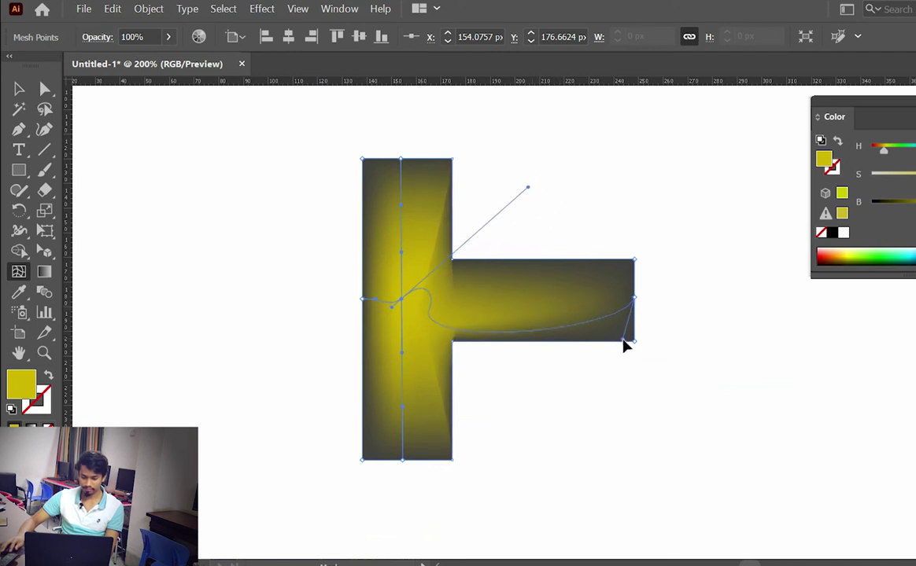
pyautogui.moveTo(622, 341); pyautogui.dragTo(647, 338)
pyautogui.moveTo(533, 187)
pyautogui.mouseDown()
pyautogui.moveTo(486, 181)
pyautogui.moveTo(591, 209)
pyautogui.moveTo(575, 212)
pyautogui.mouseUp()
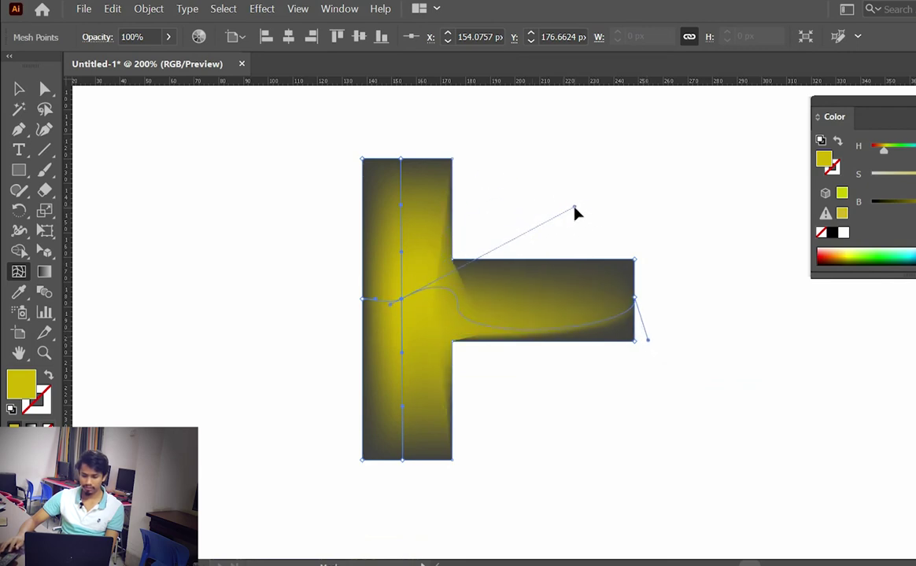
pyautogui.keyDown('ctrl'); pyautogui.click(771, 378); pyautogui.keyUp('ctrl')
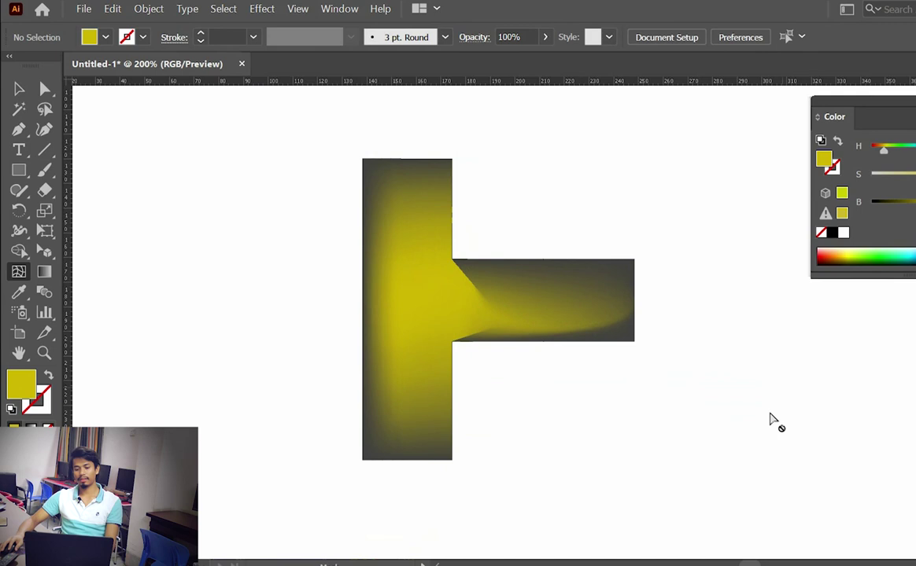
# At 150% zoom, marquee-select the yellow-glow mesh T and delete it
pyautogui.hotkey('ctrl', '-')
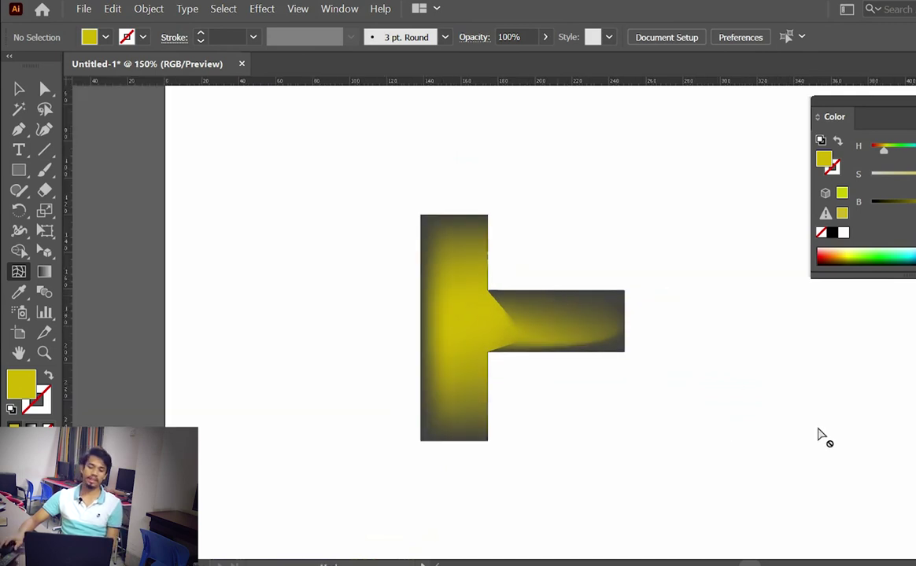
pyautogui.click(18, 89)
pyautogui.moveTo(459, 159); pyautogui.dragTo(648, 374)
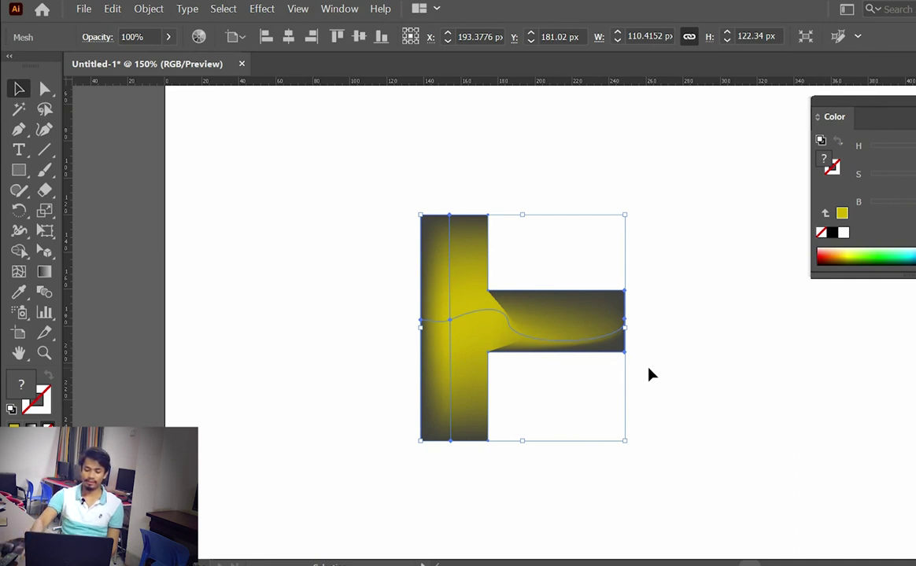
pyautogui.press('Delete')
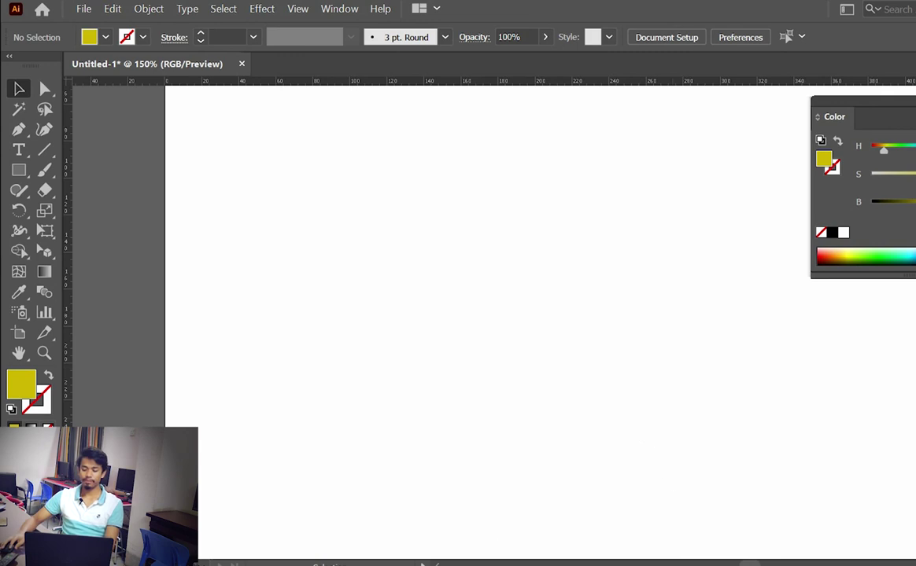
# Draw a long rectangular bar across the artboard
pyautogui.click(20, 170)
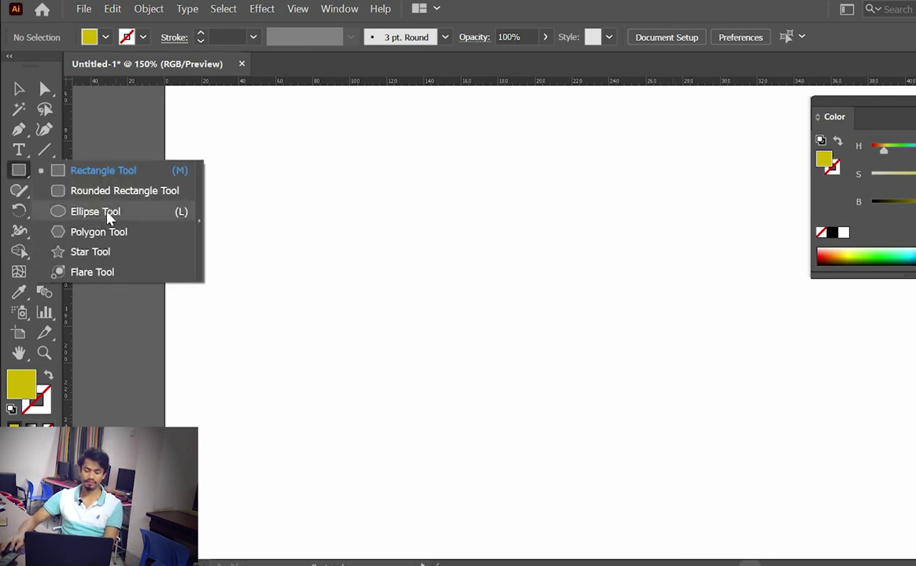
pyautogui.click(98, 170)
pyautogui.moveTo(324, 263); pyautogui.dragTo(801, 346)
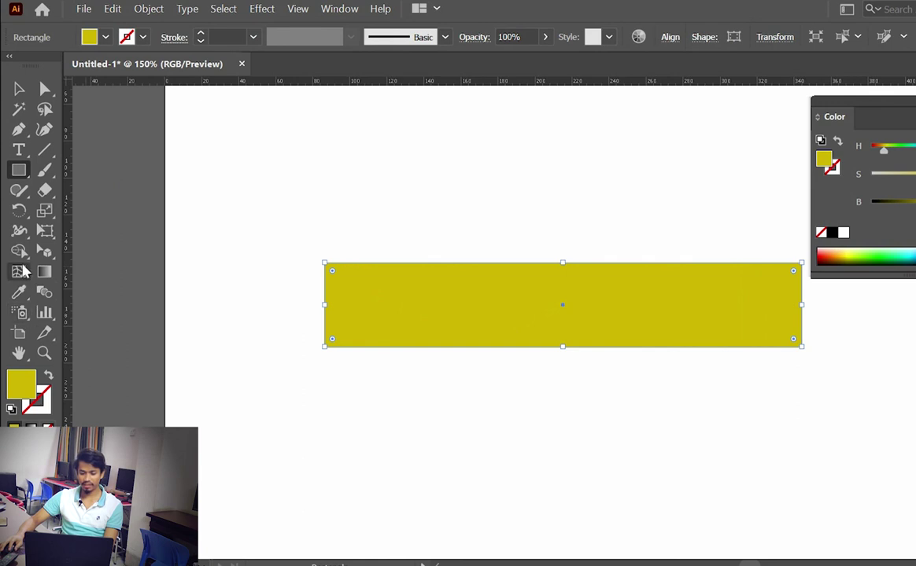
# Add mesh points: dark olive near the bar's right end, bright yellow near its left
pyautogui.click(21, 271)
pyautogui.click(764, 303)
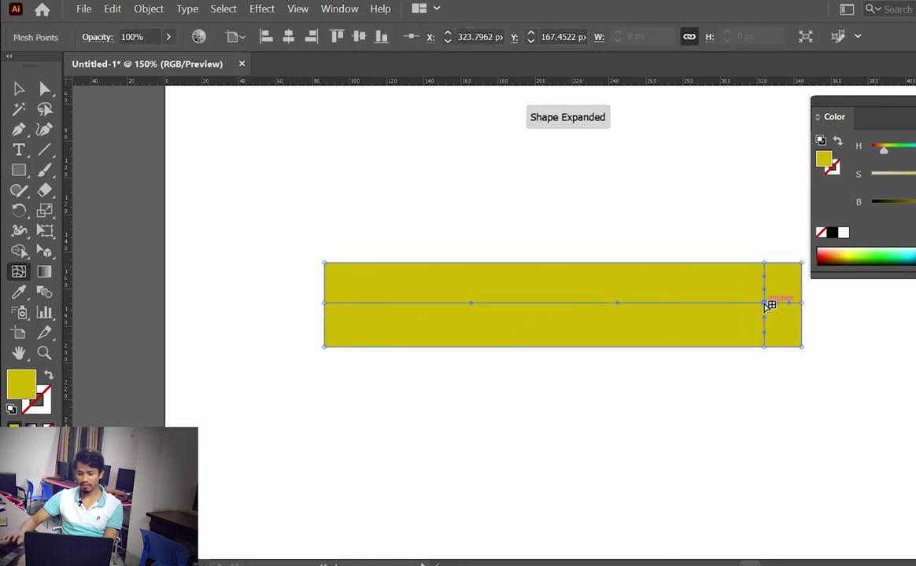
pyautogui.click(901, 204)
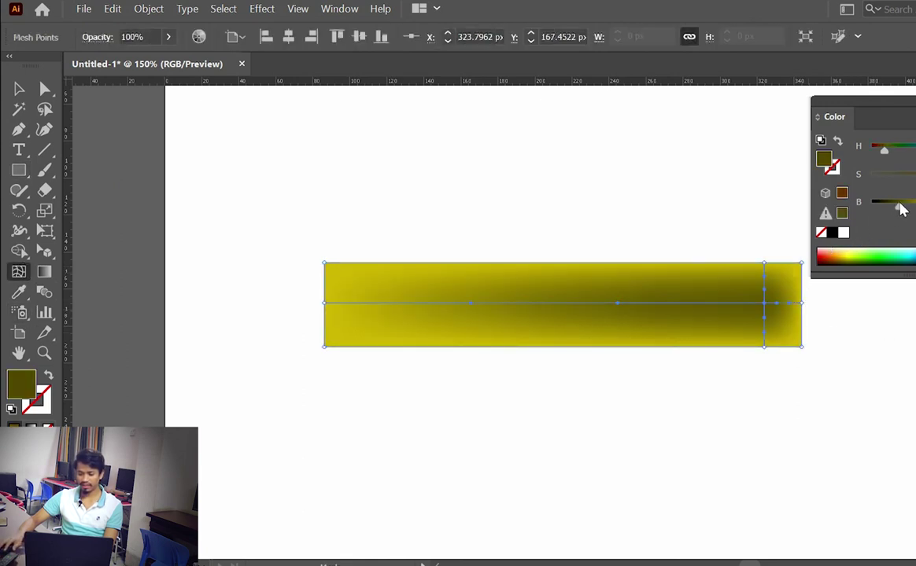
pyautogui.click(380, 304)
pyautogui.moveTo(898, 206); pyautogui.dragTo(914, 206)
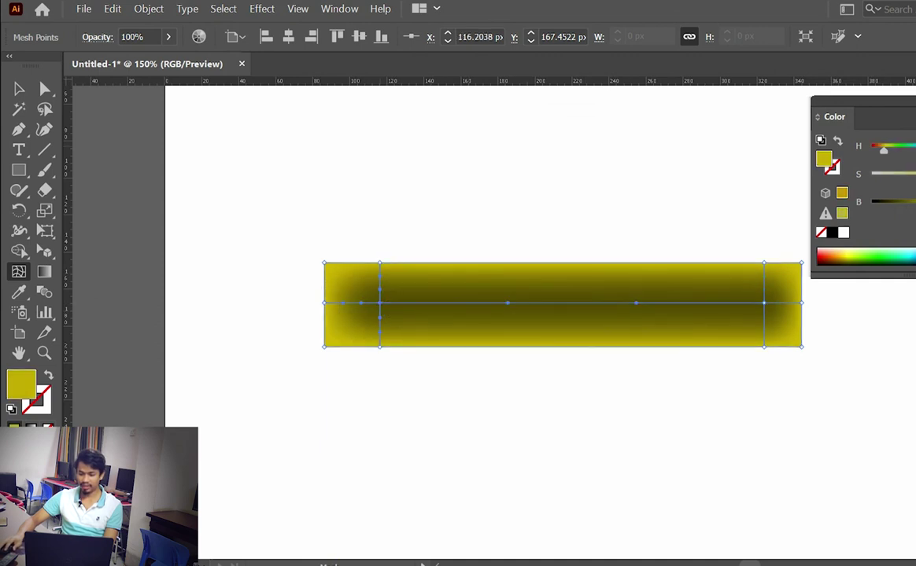
pyautogui.click(728, 413)
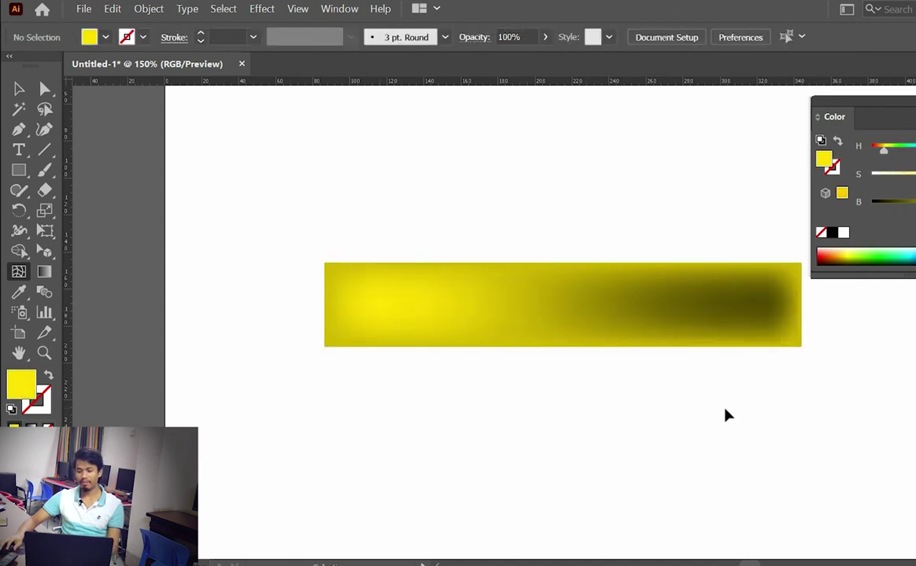
pyautogui.hscroll(5, 649, 411)
# Select the shaded yellow bar, undo its shading and delete it, leaving the artboard blank
pyautogui.click(611, 337)
pyautogui.hotkey('ctrl', 'z')
pyautogui.hotkey('ctrl', 'z')
pyautogui.hotkey('ctrl', 'z')
pyautogui.hotkey('ctrl', 'z')
pyautogui.press('Delete')
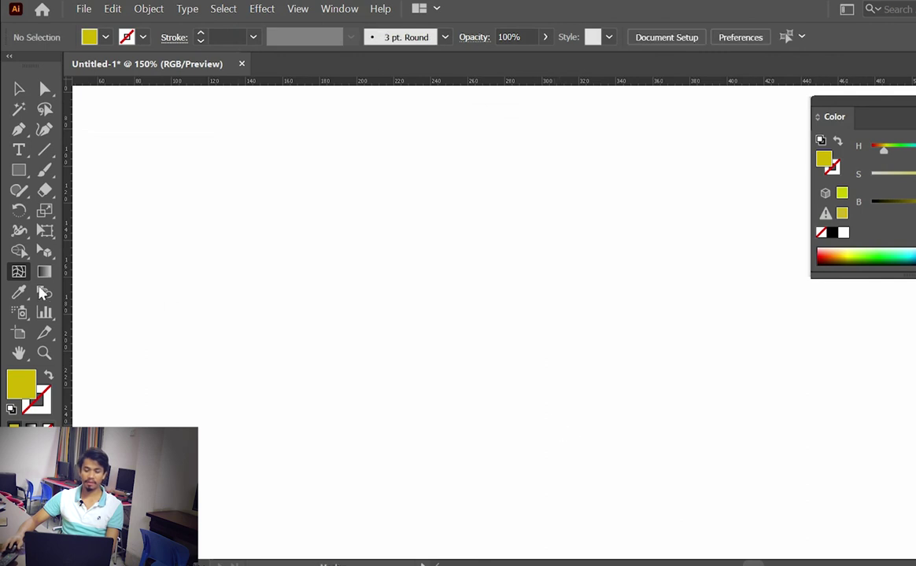
pyautogui.click(19, 88)
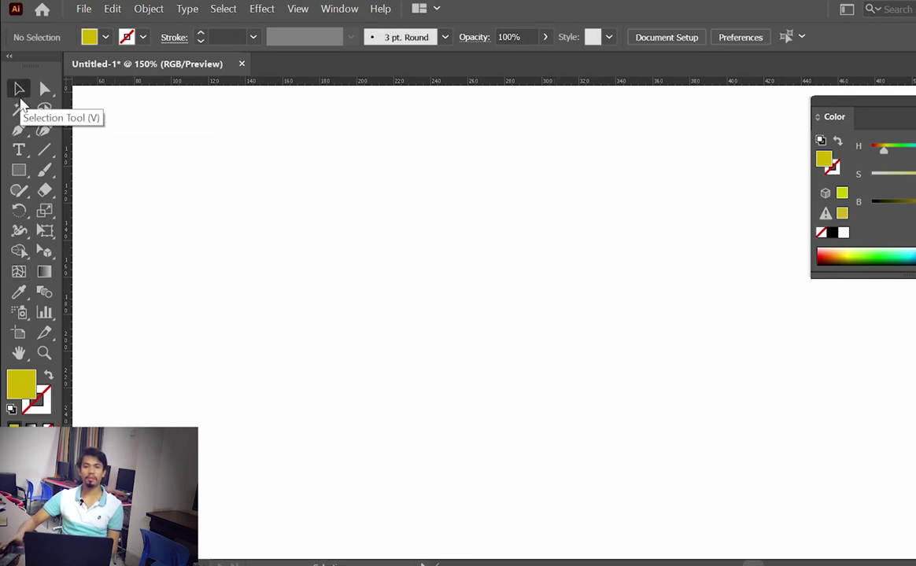